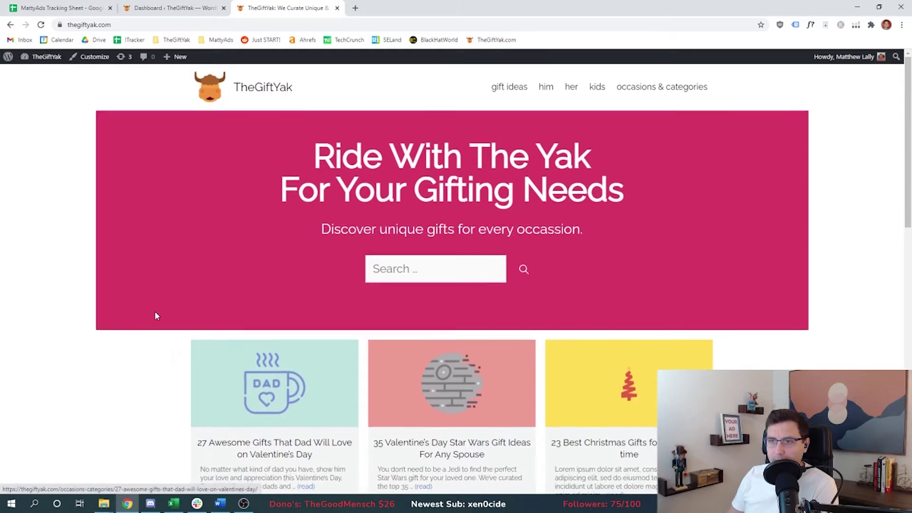
Scroll through TheGiftYak's 27 Valentine's dad-gift article to the footer and back up
scroll(155, 316, down, 2)
scroll(171, 311, up, 2)
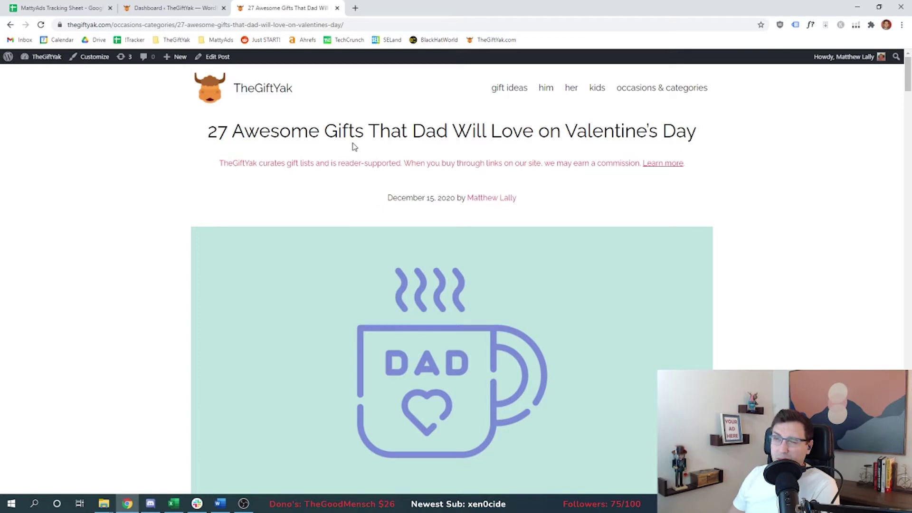
scroll(270, 320, down, 7)
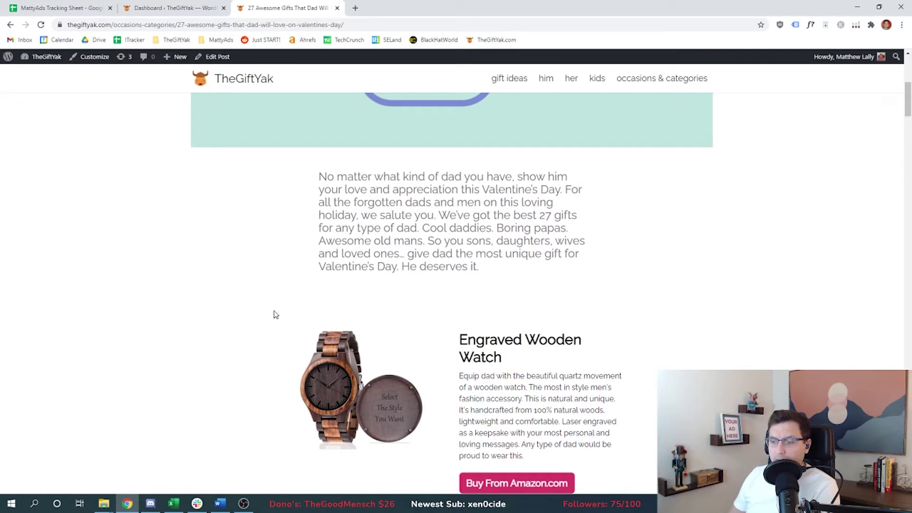
scroll(273, 315, down, 5)
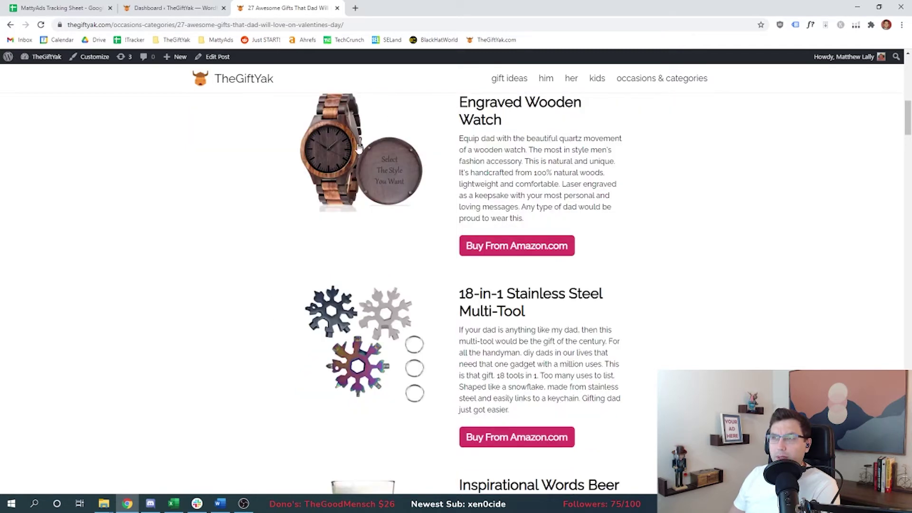
scroll(227, 333, down, 4)
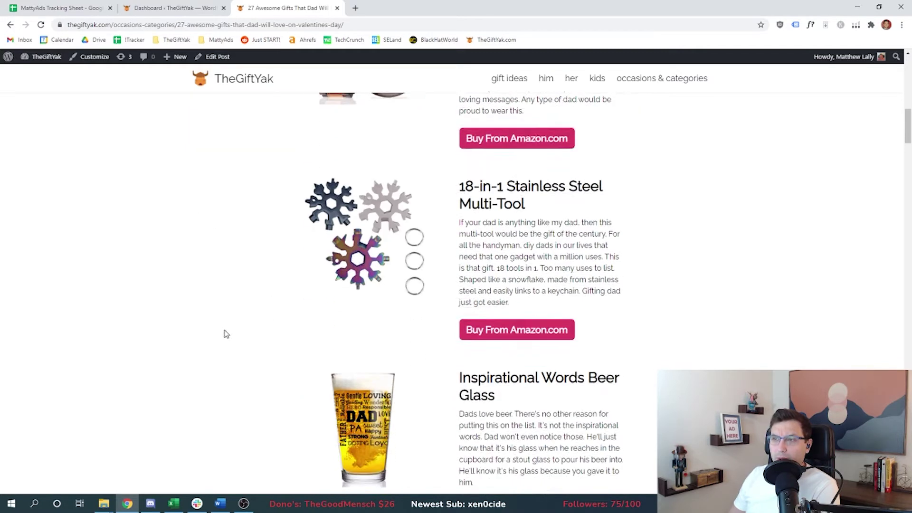
scroll(229, 334, down, 7)
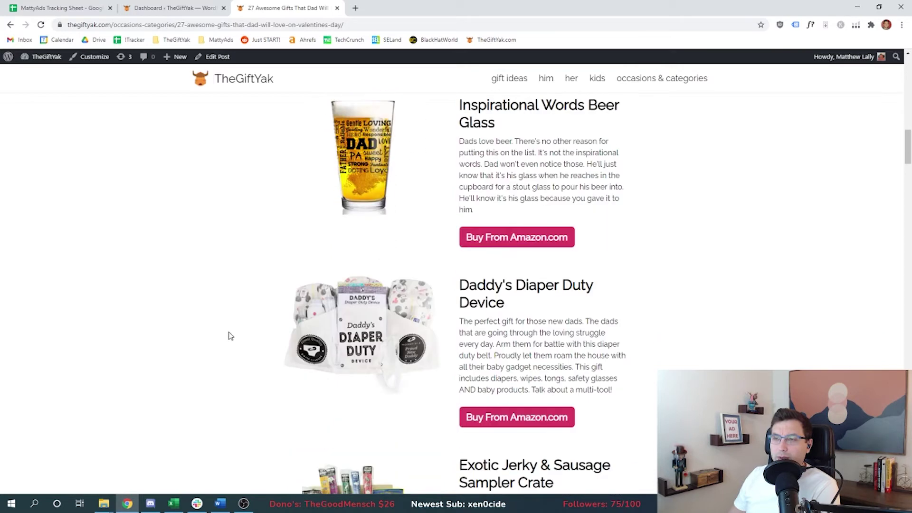
scroll(229, 335, down, 2)
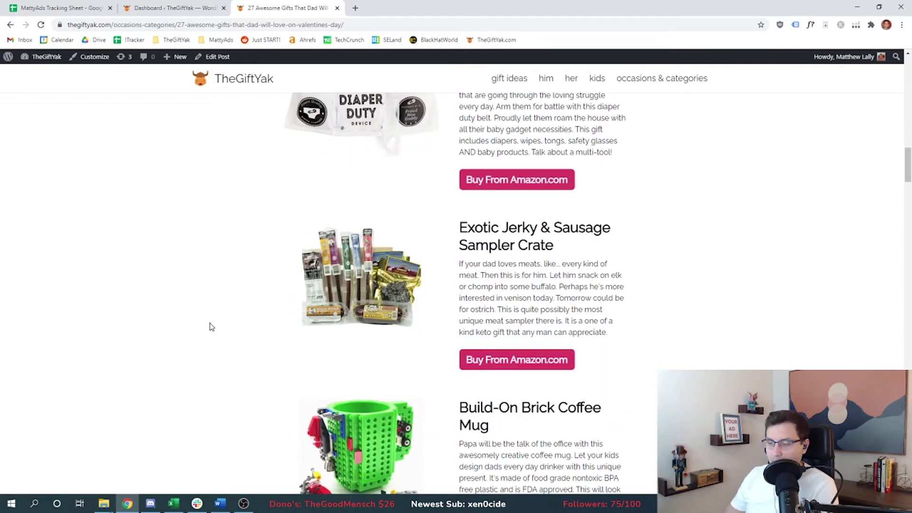
scroll(345, 302, down, 10)
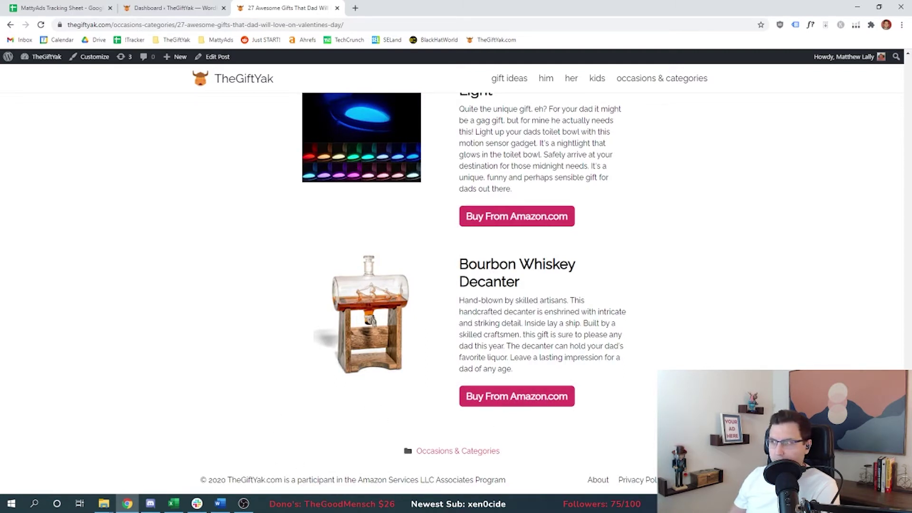
scroll(370, 319, up, 20)
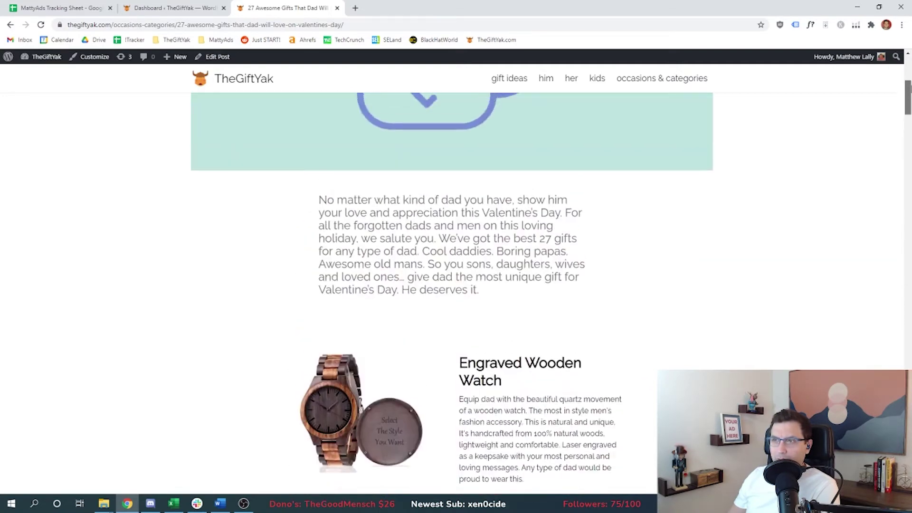
scroll(451, 285, up, 5)
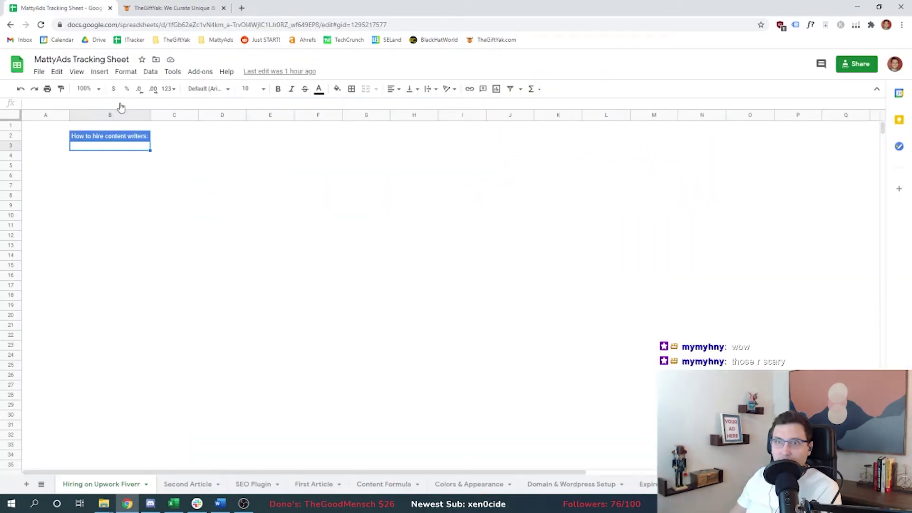
click(126, 165)
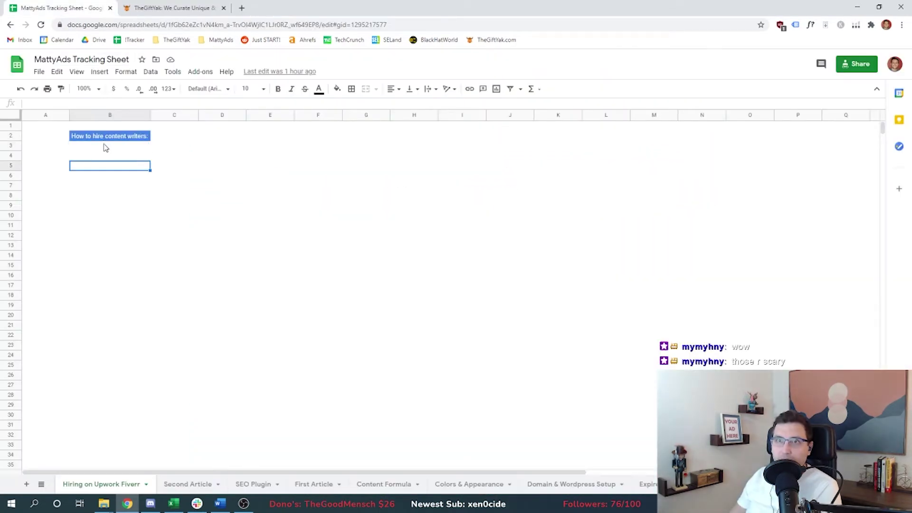
Enter the goal 'Pay someone to write our articles' in B3
click(105, 147)
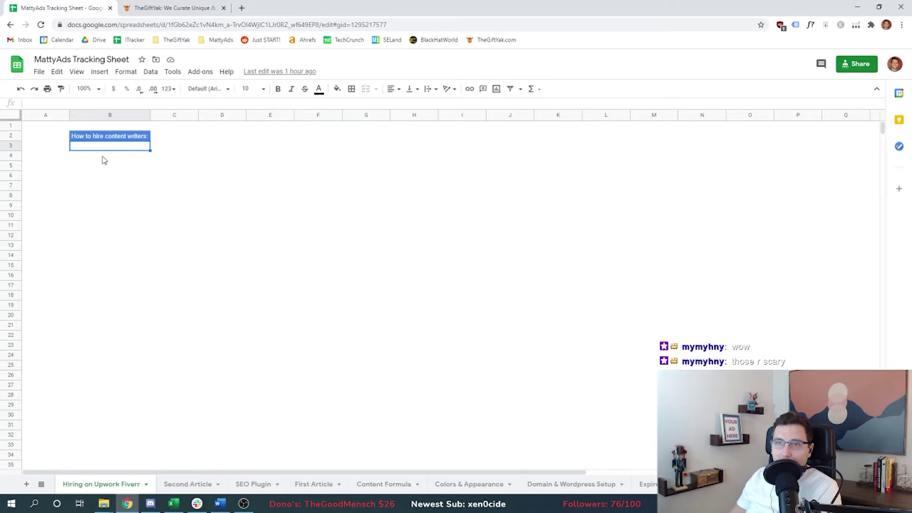
drag(103, 155, 113, 325)
click(114, 147)
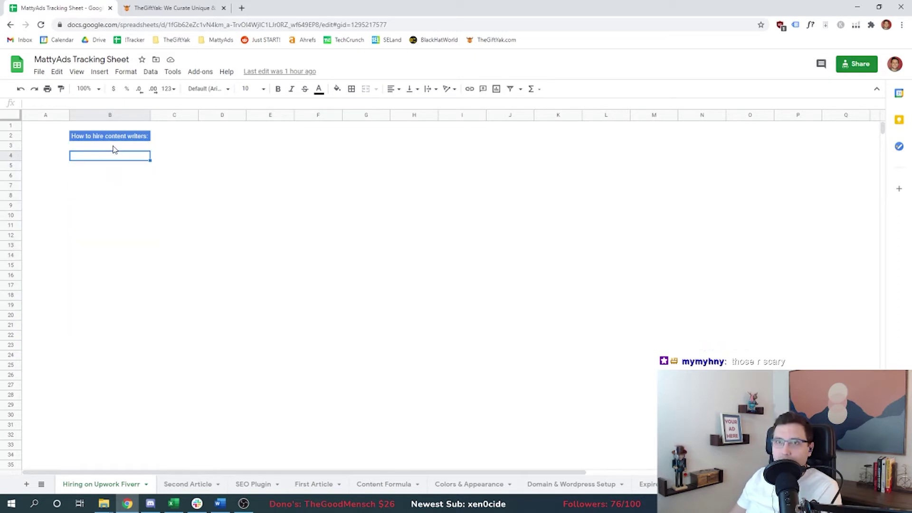
key(ctrl+Tab)
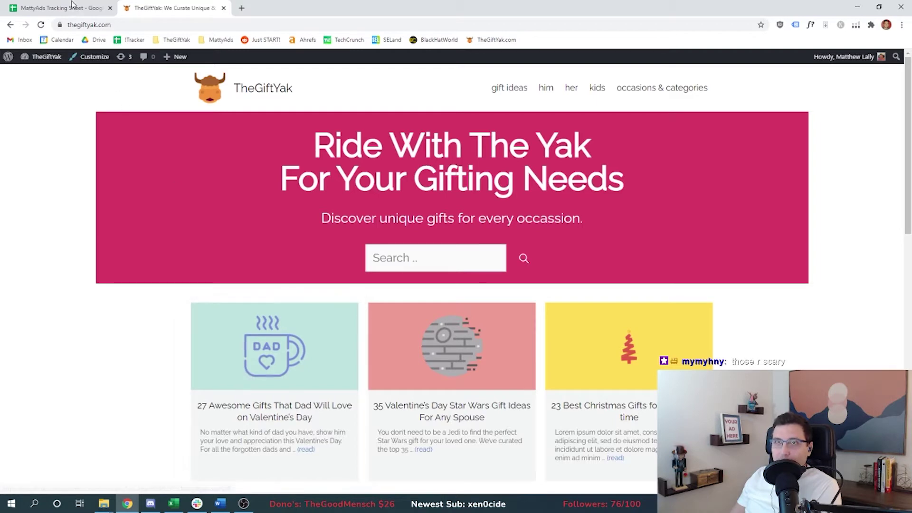
key(ctrl+Tab)
text(Pay someone)
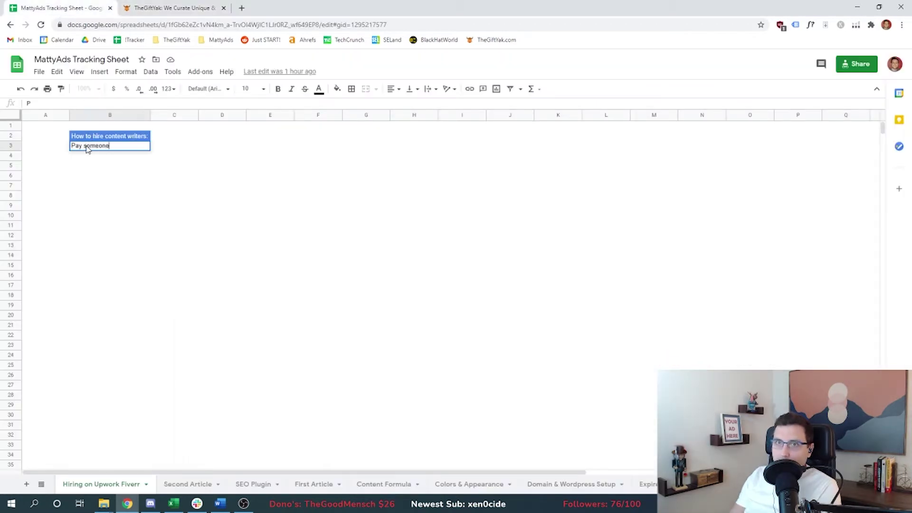
text( to write our articles)
key(Return)
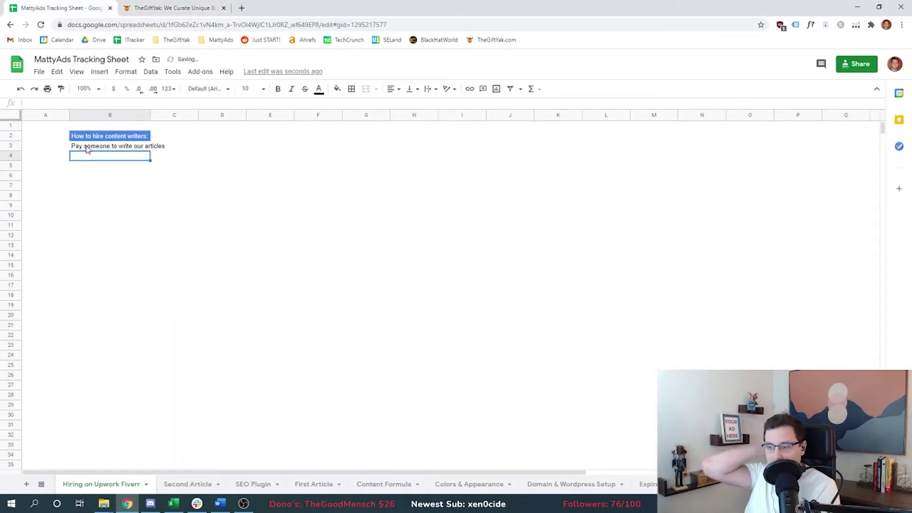
key(Down)
List four questions: where to hire, how much to pay, ensuring quality, and what else to check
text(Where do we hire them?)
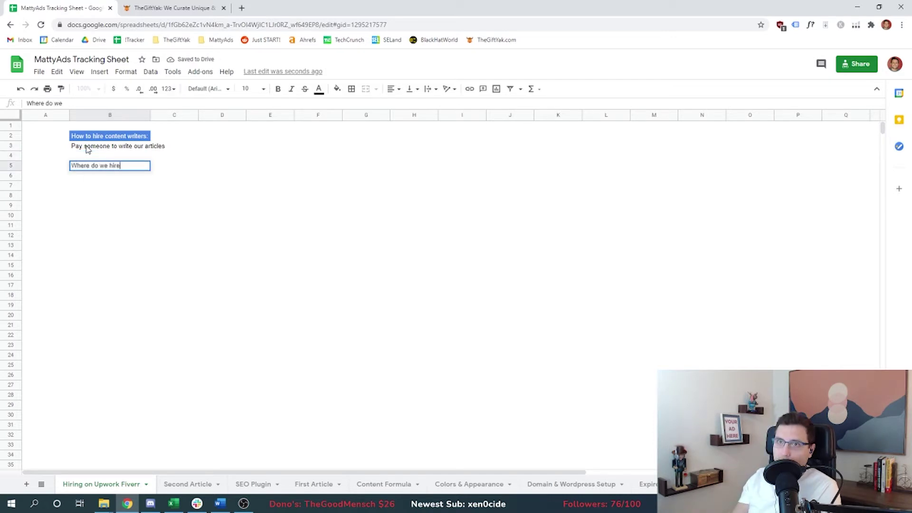
key(Return)
text(How much do we pay them?)
key(Return)
text(How do)
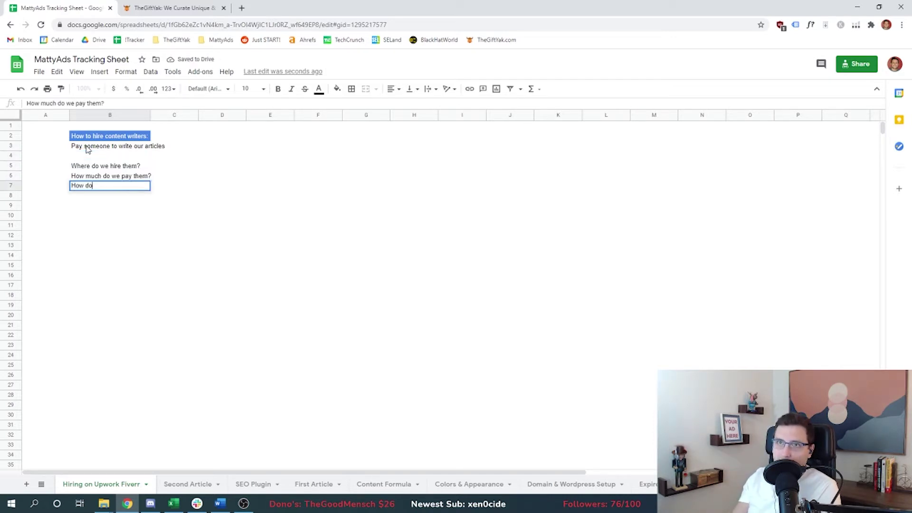
text( we make sure they wri)
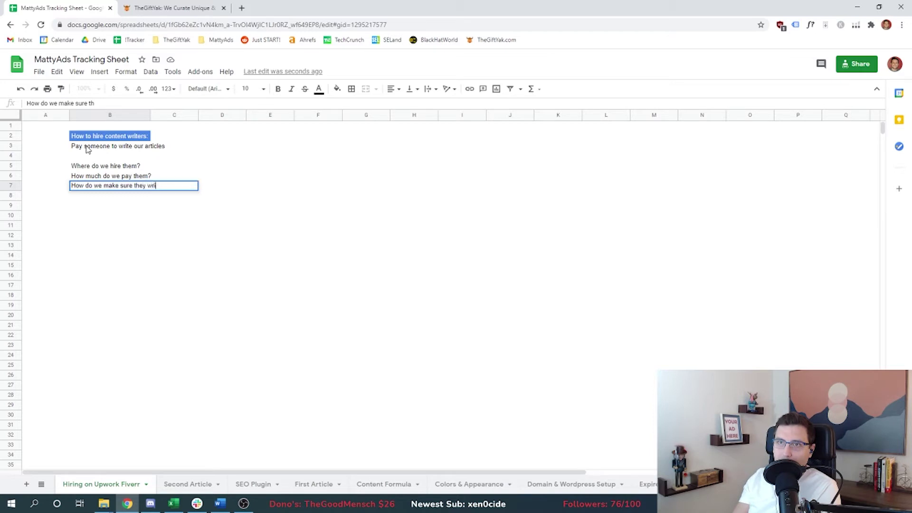
text(te what we need?)
key(Return)
text(What else should we check?)
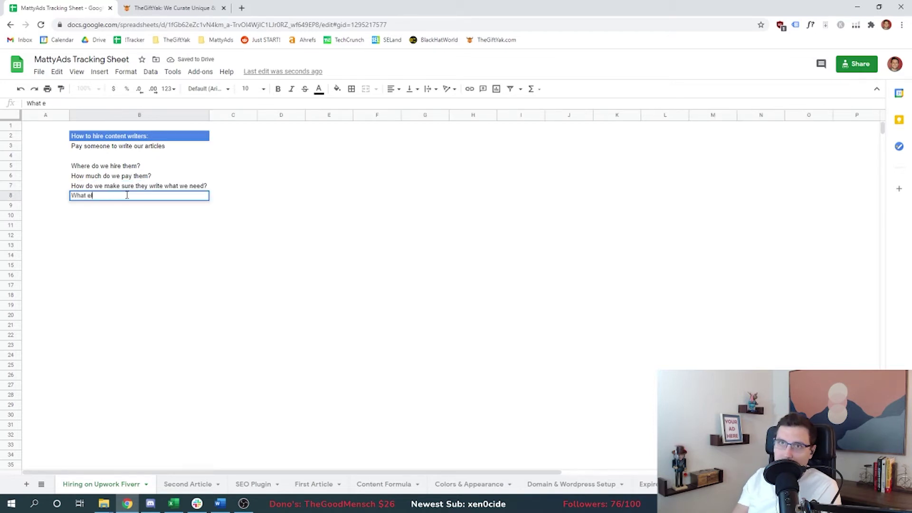
key(Return)
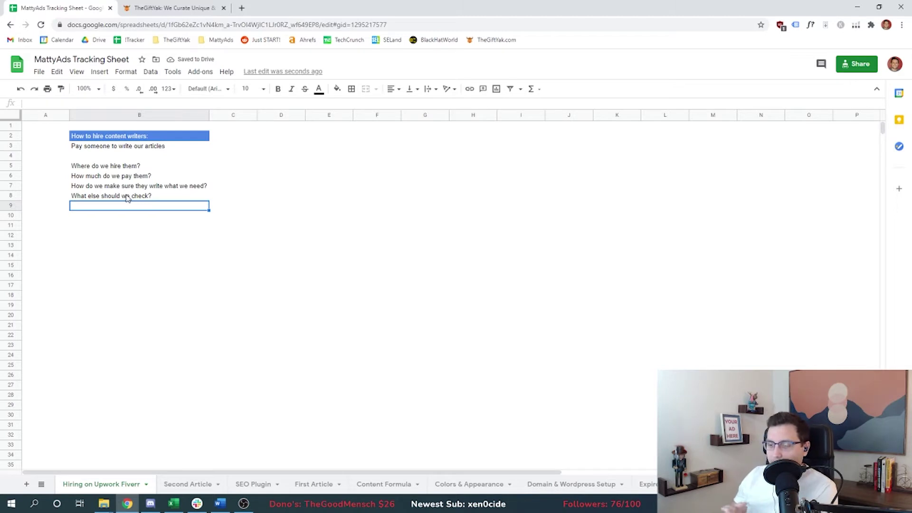
Answer 'Upwork, Fiverr' and add rates '$1 per 100 words (super low)' and '$10 per 100 words (high)'
click(235, 167)
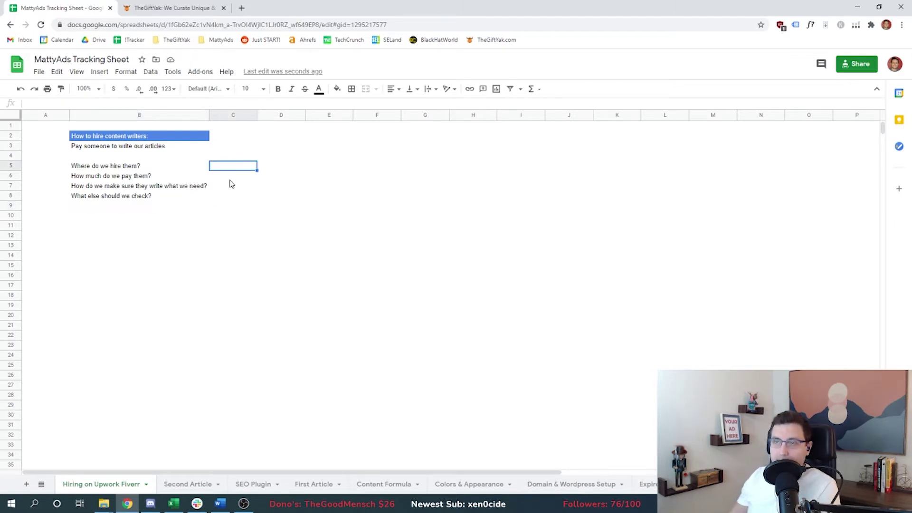
text(Upwor)
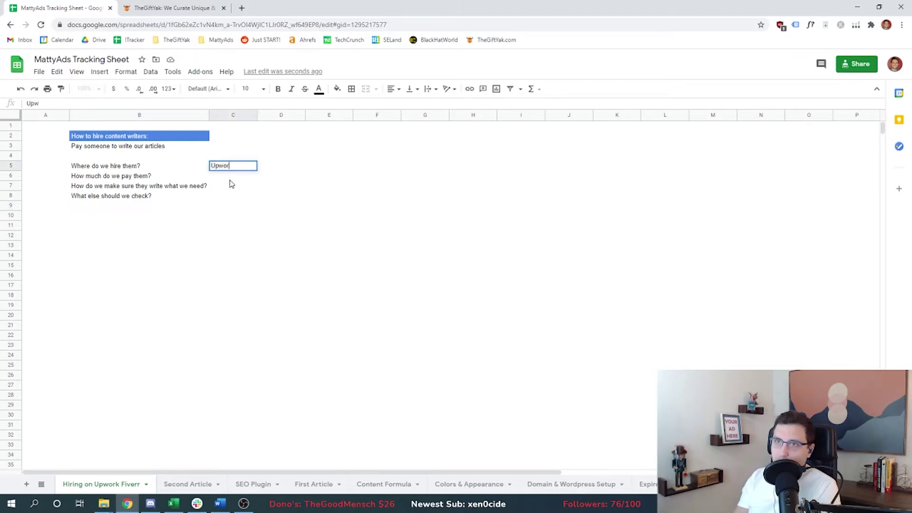
text(k, Fiverr)
key(Return)
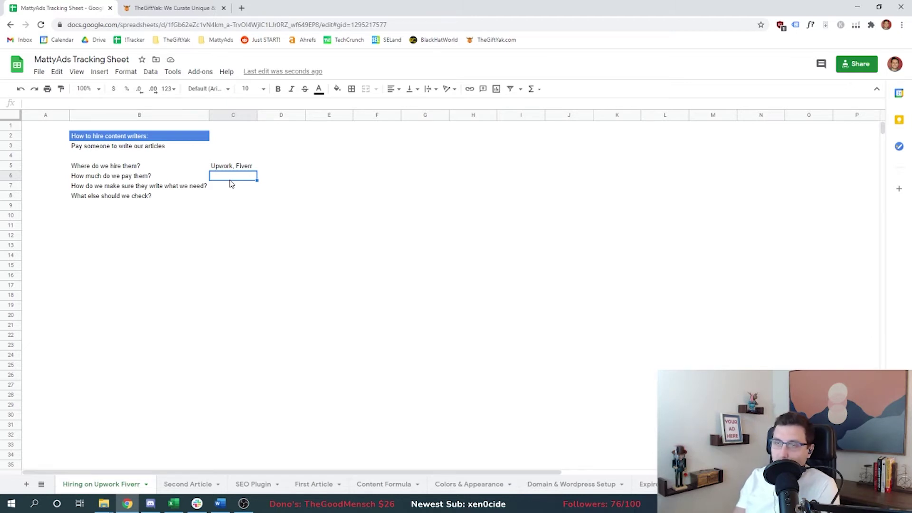
text($1)
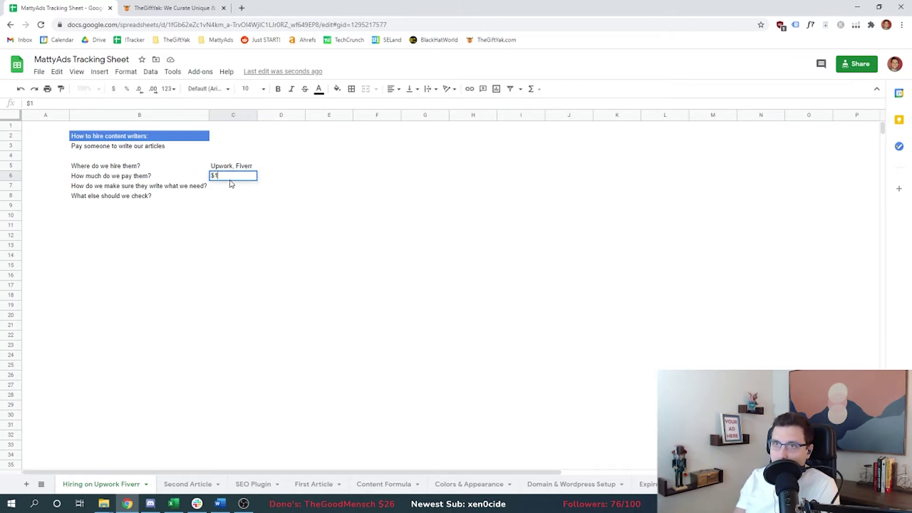
text( per 100 w)
text(ords (super low))
key(Return)
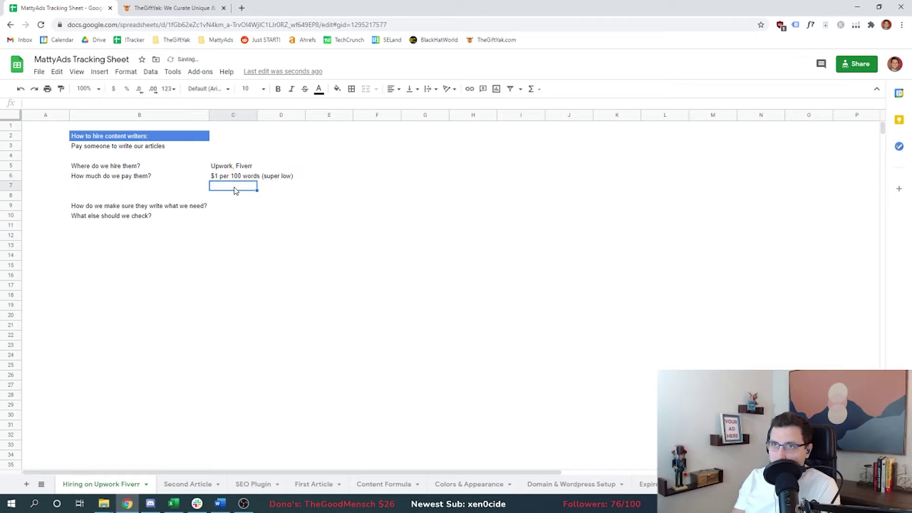
text($10 per 100)
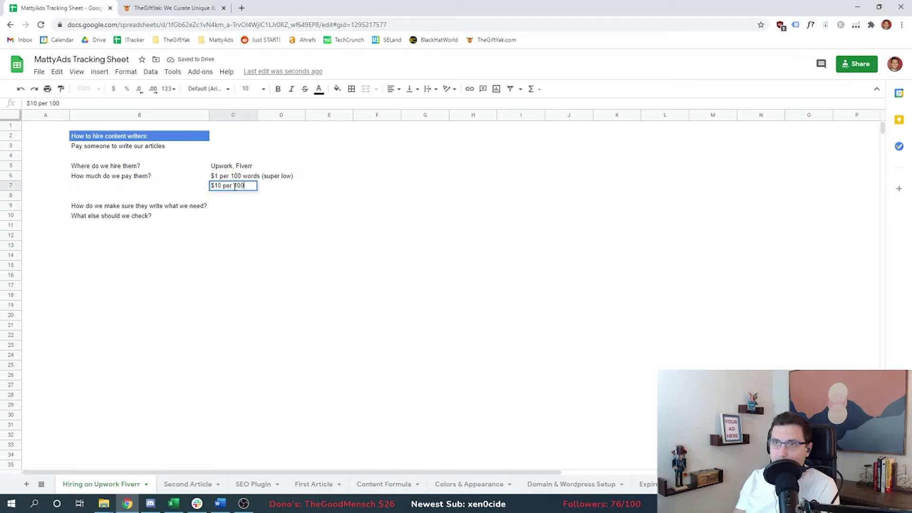
text( words (high))
key(Return)
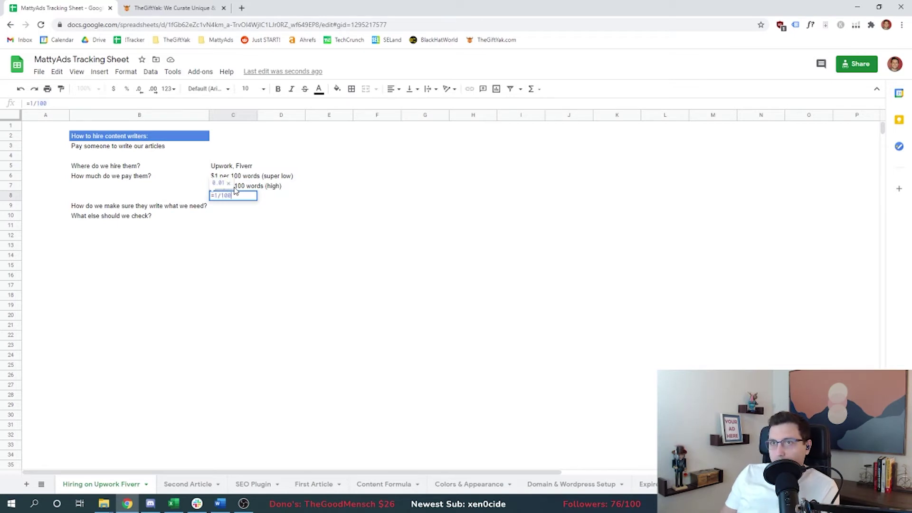
key(Return)
Correct D7's per-word formula so the high rate shows $0.10
key(Up)
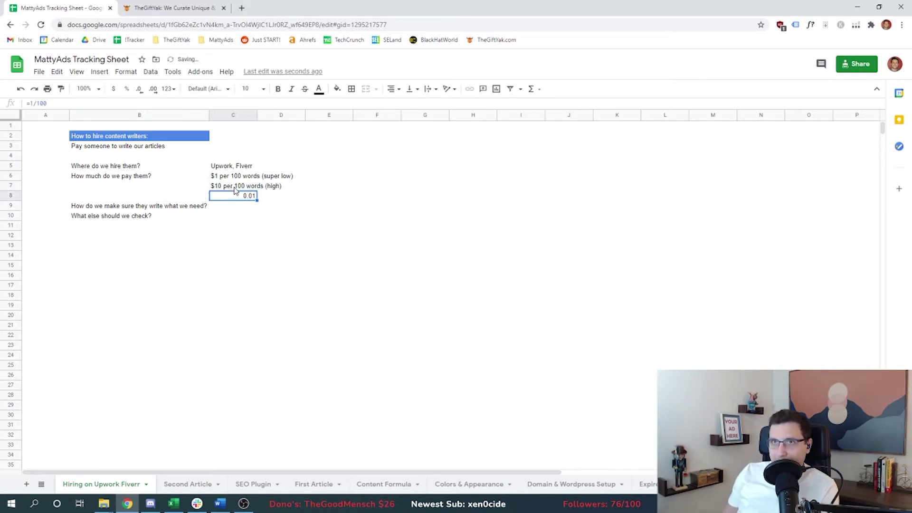
click(113, 89)
double_click(256, 115)
double_click(308, 187)
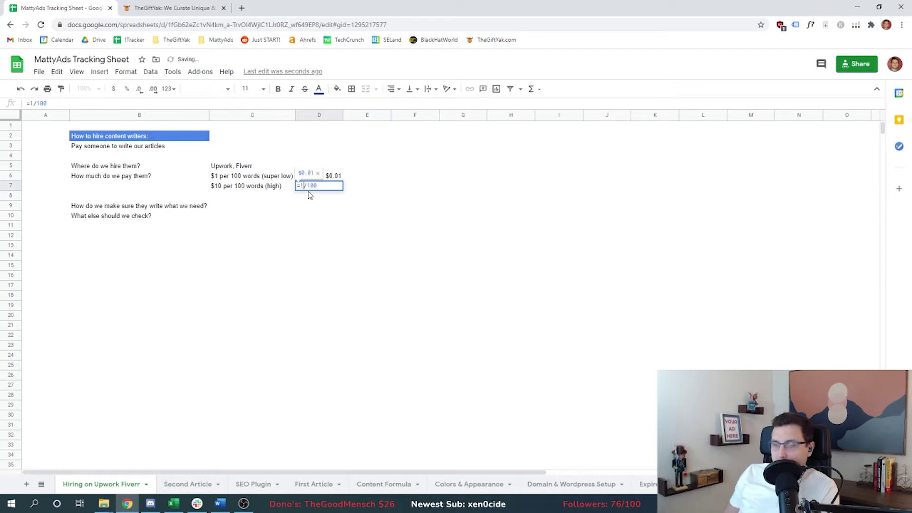
text(0)
key(Return)
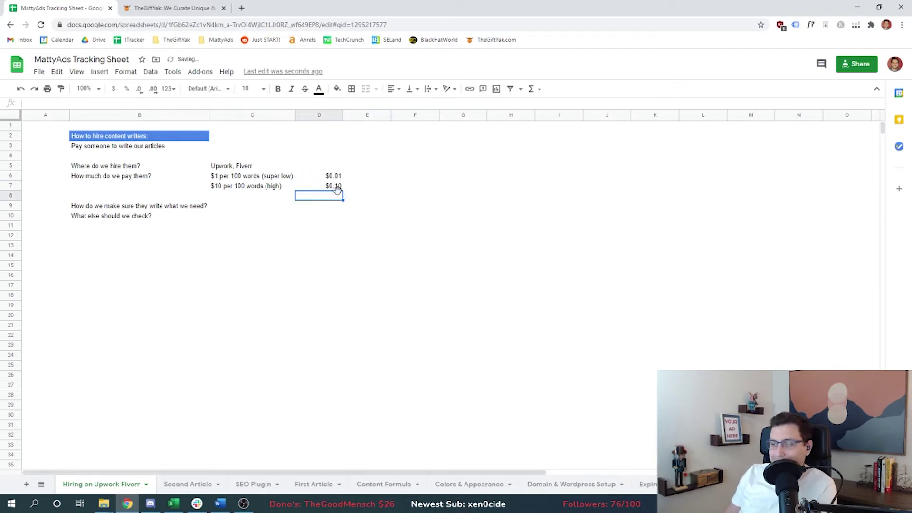
drag(327, 177, 329, 195)
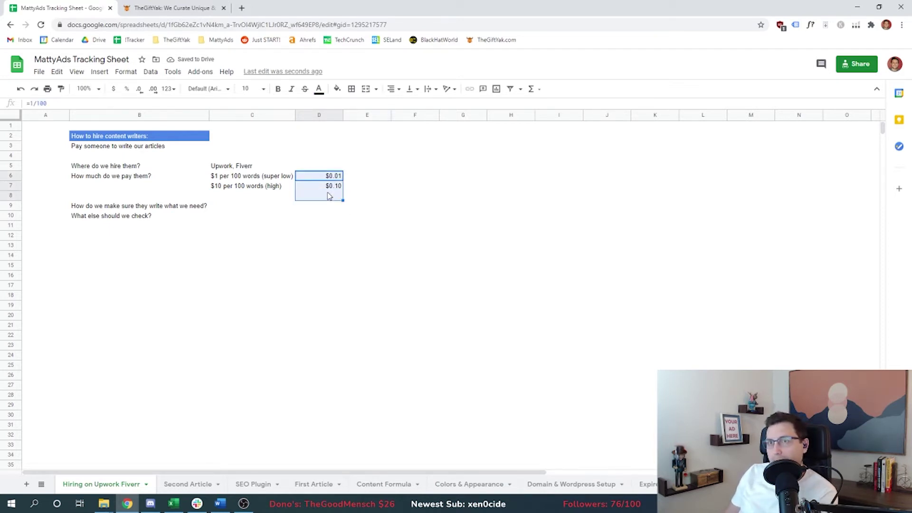
click(411, 202)
Add a bold, underlined 'Cents per Word' heading in D5 above the rates
click(328, 167)
text(Cents pe)
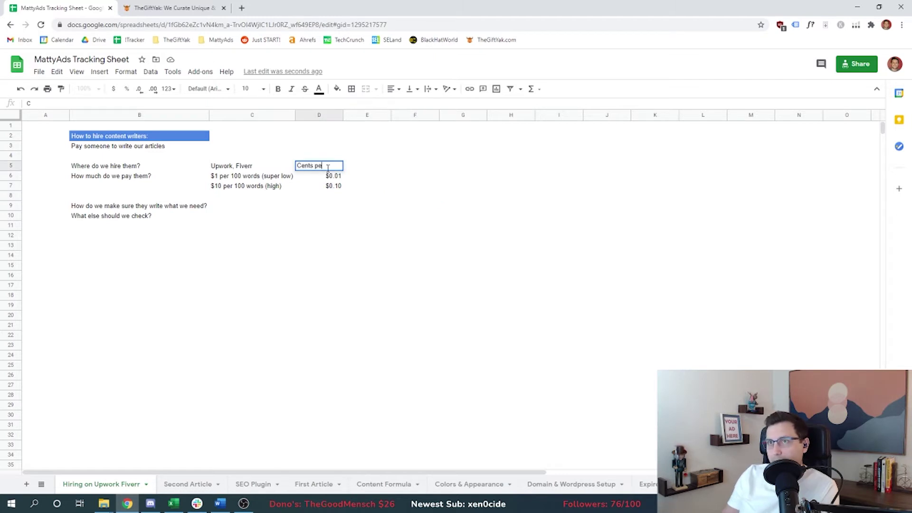
text(r Word)
key(Return)
click(328, 168)
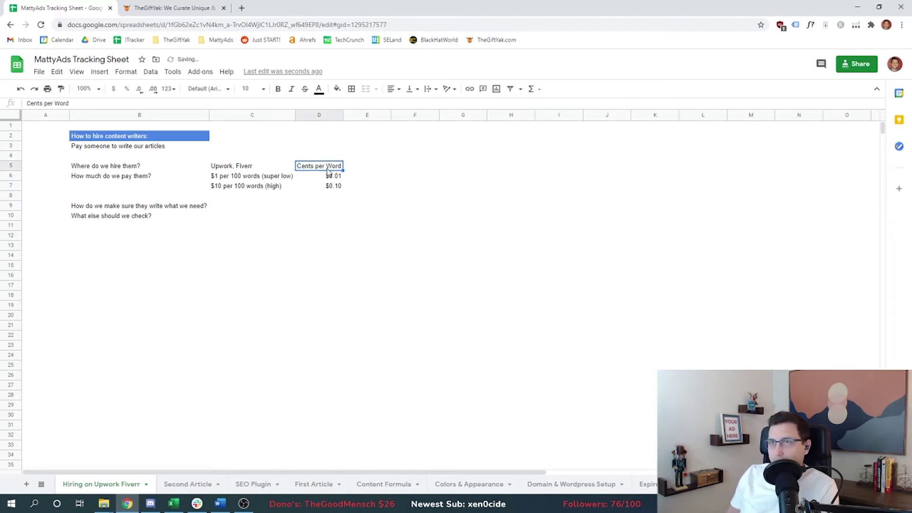
key(ctrl+b)
key(ctrl+u)
click(357, 226)
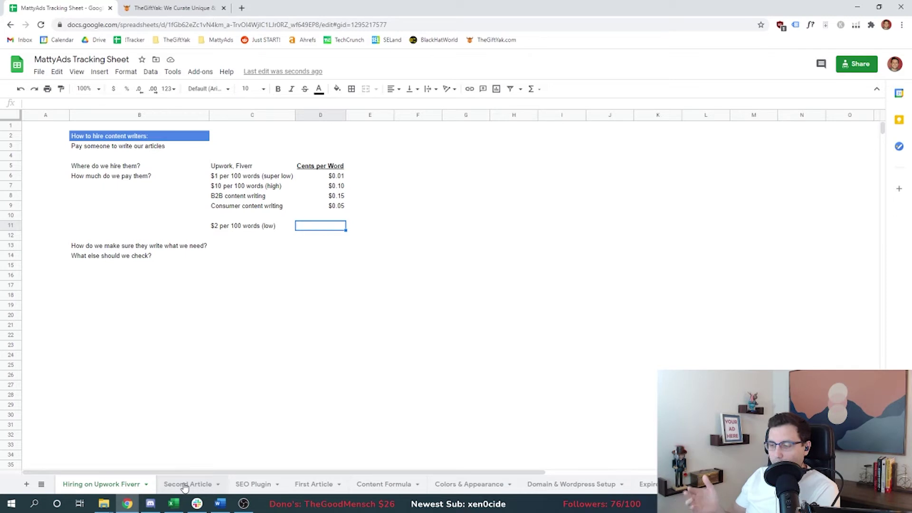
Add a 'My Article:' block listing 30 review, 60 words per review and 1800 total words
click(427, 166)
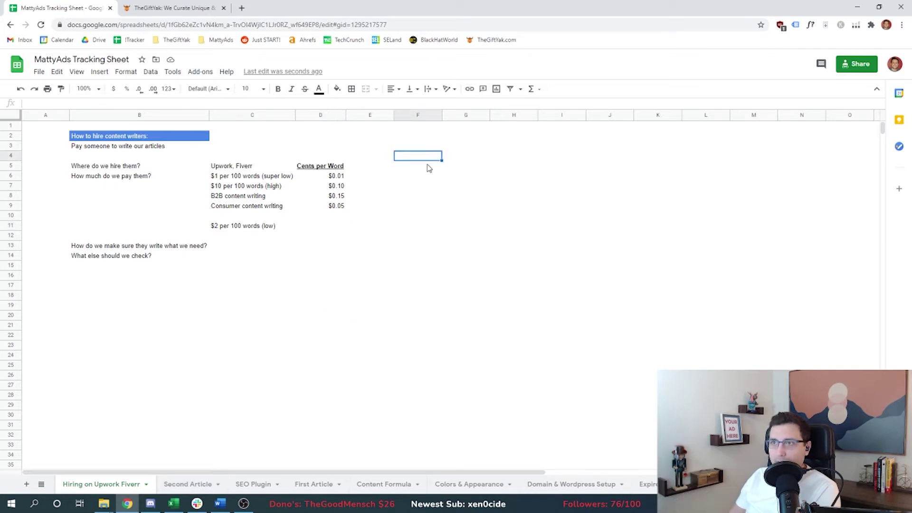
text(My Article:)
key(Return)
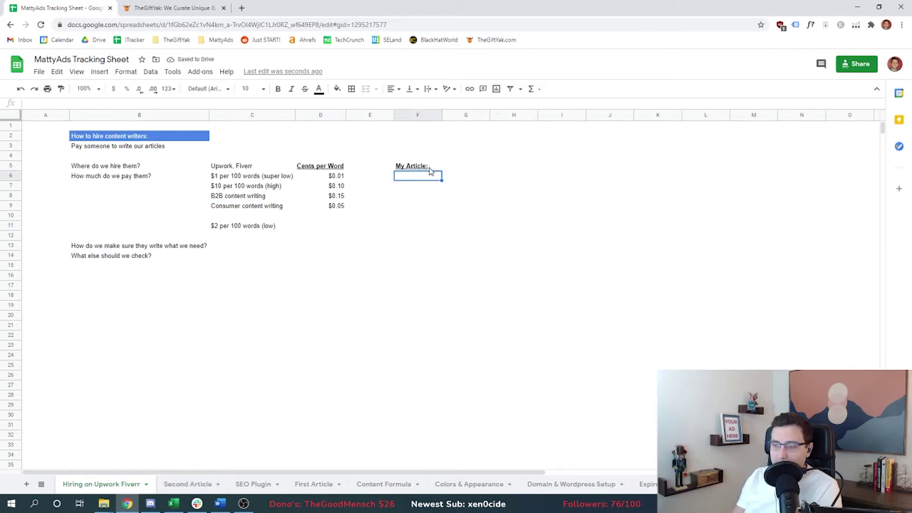
text(30 review)
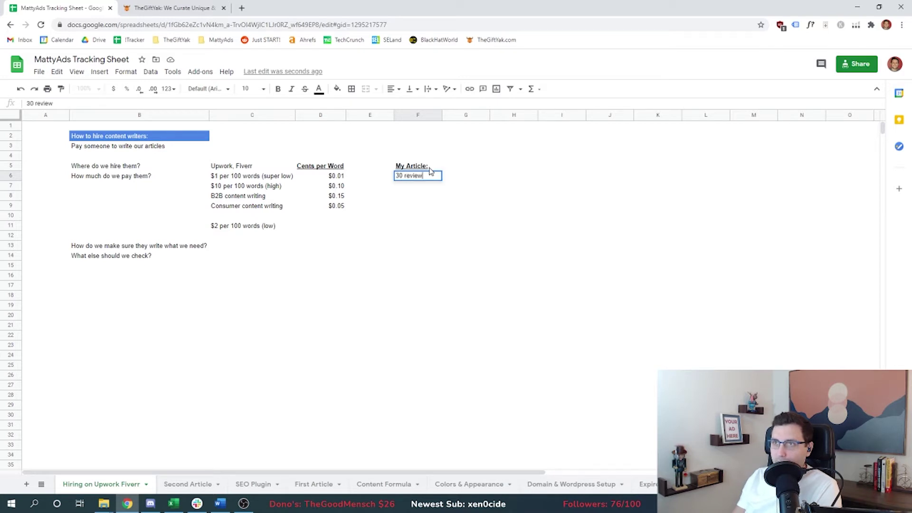
key(Return)
text(60 w)
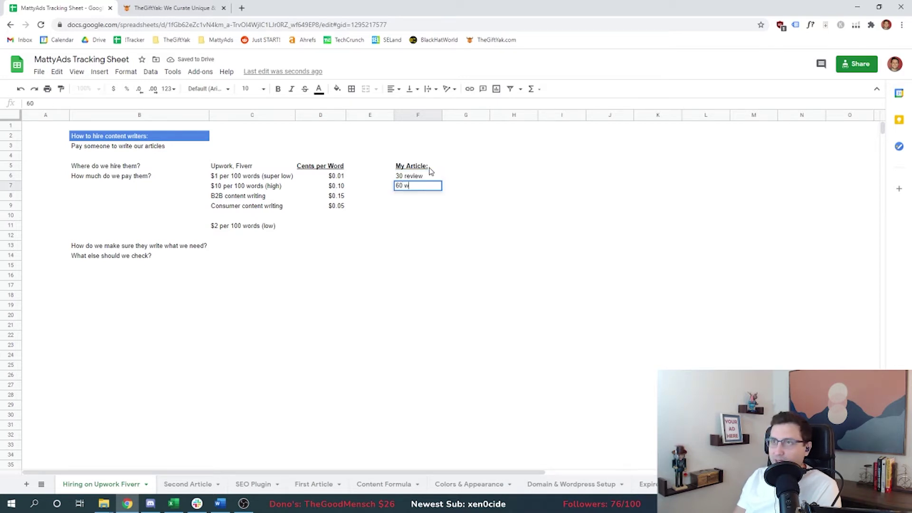
text(ords per review)
key(Return)
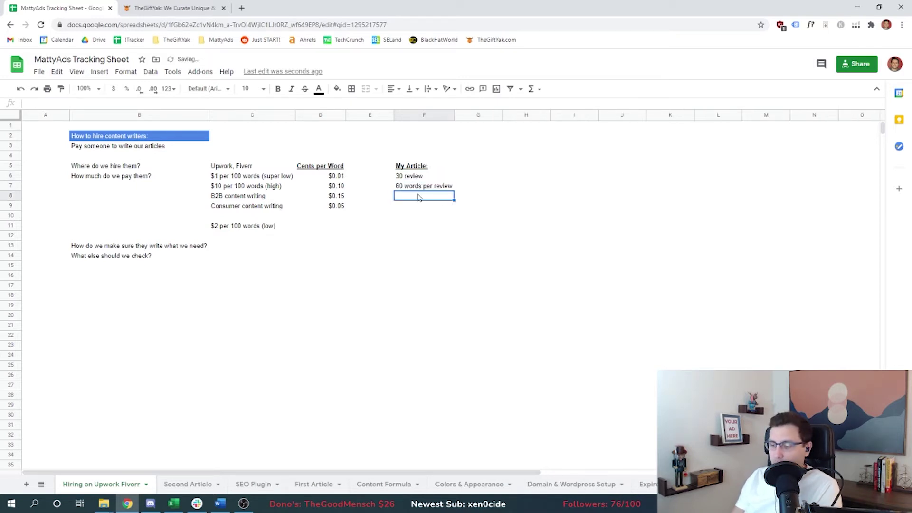
text(18000)
key(BackSpace)
text(total words)
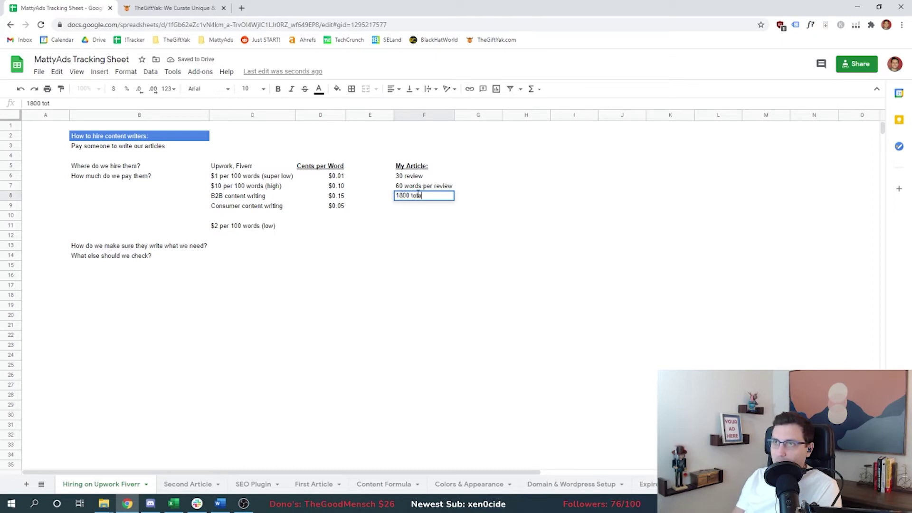
key(Return)
Enter the cost =1800*0.02 below, formatted as currency and centred to show $36.00
text(=1800)
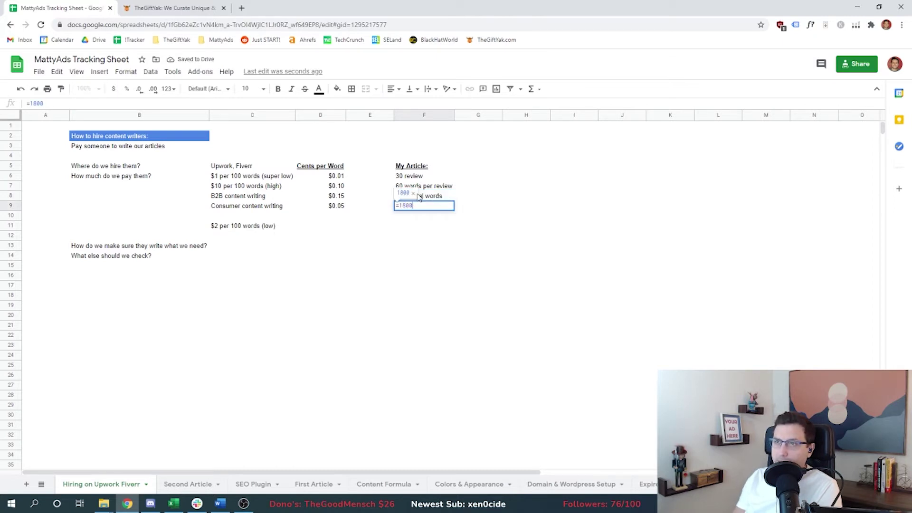
text(*0.02)
key(Return)
key(Up)
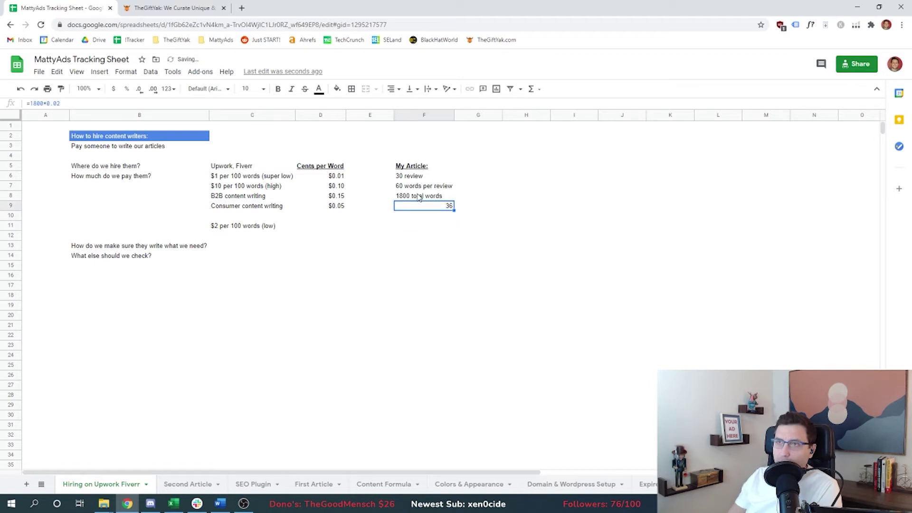
click(112, 91)
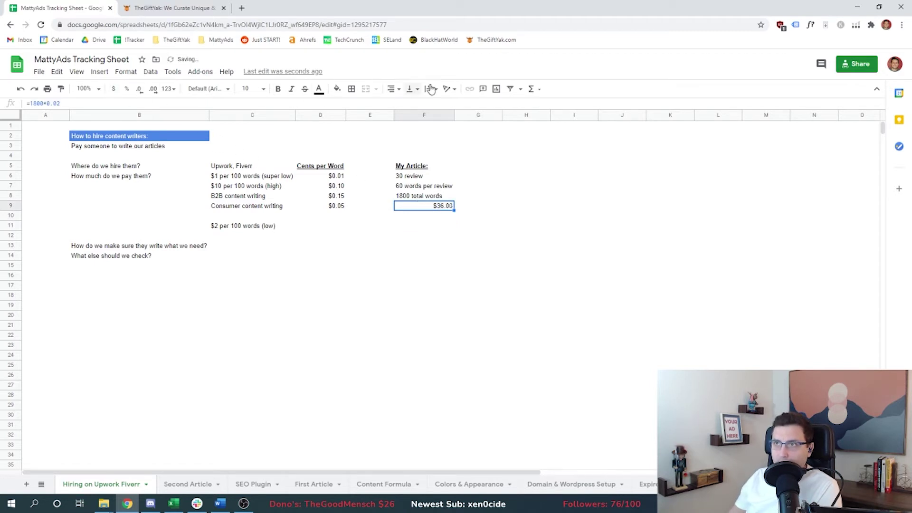
click(392, 89)
click(403, 105)
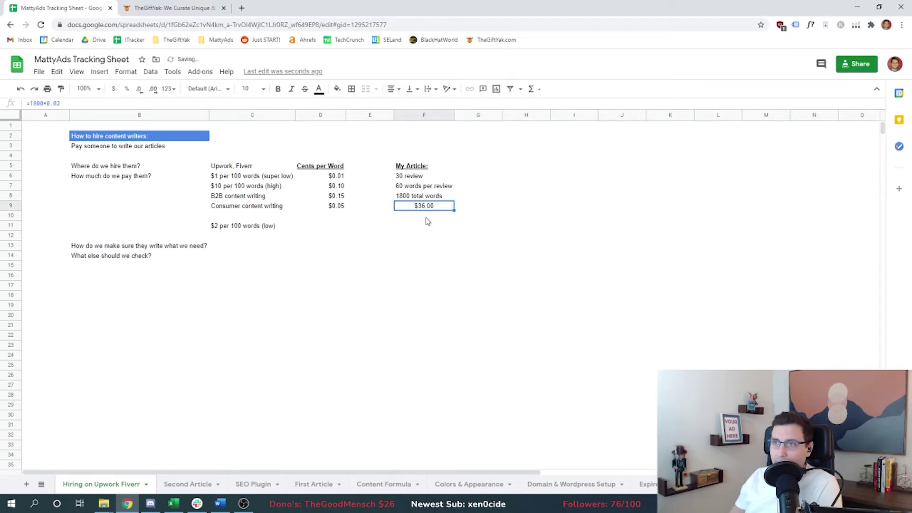
click(427, 219)
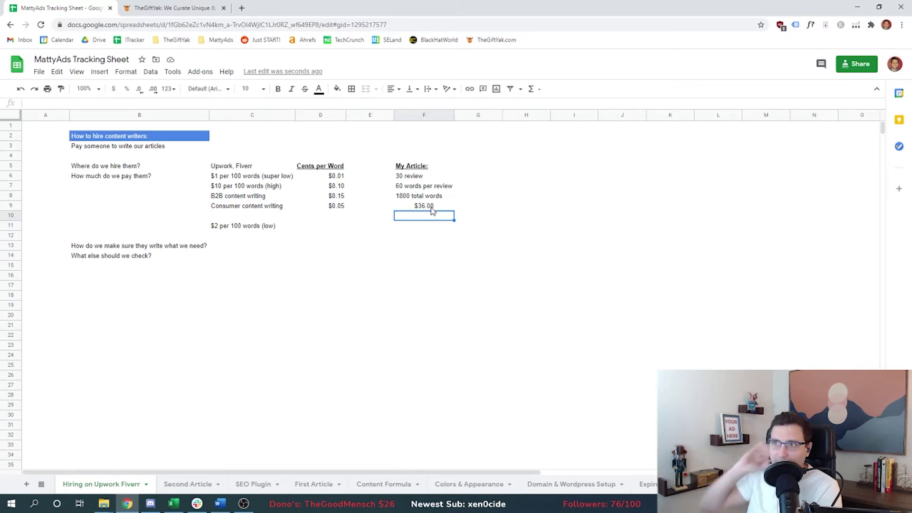
Move the 'What else should we check?' question down to row 18
click(431, 207)
drag(227, 167, 437, 233)
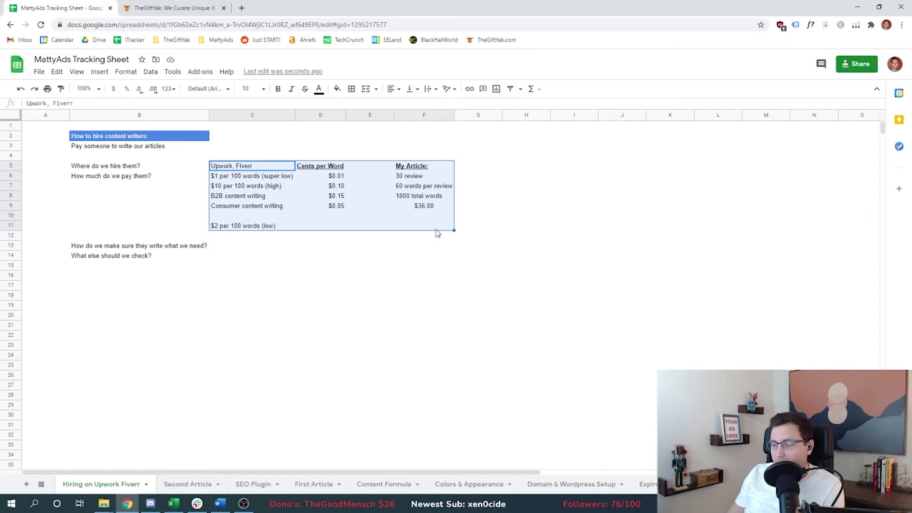
click(134, 257)
drag(135, 257, 138, 304)
Enter three answers in C13–C15: write them a brief, tell them exactly what we want, answer questions fast
click(252, 245)
text(We )
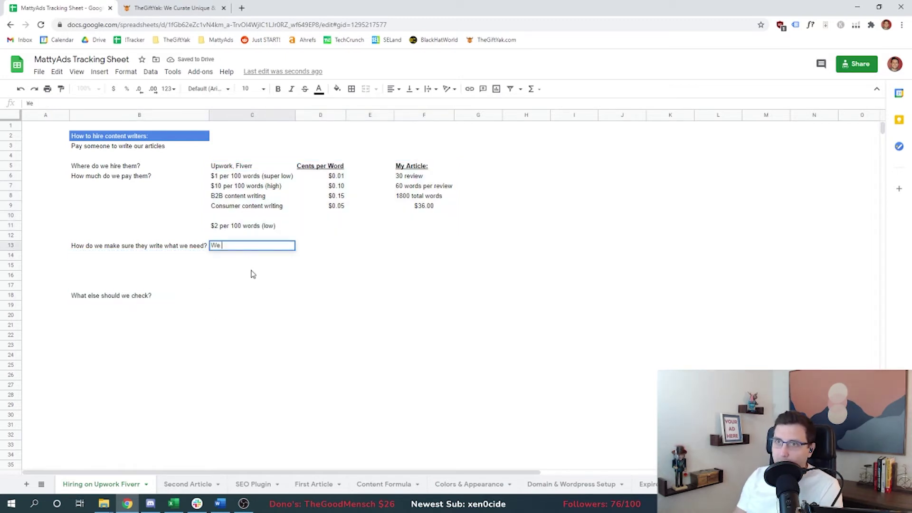
text(write them a brief)
key(Return)
text(We tell them exactly wh)
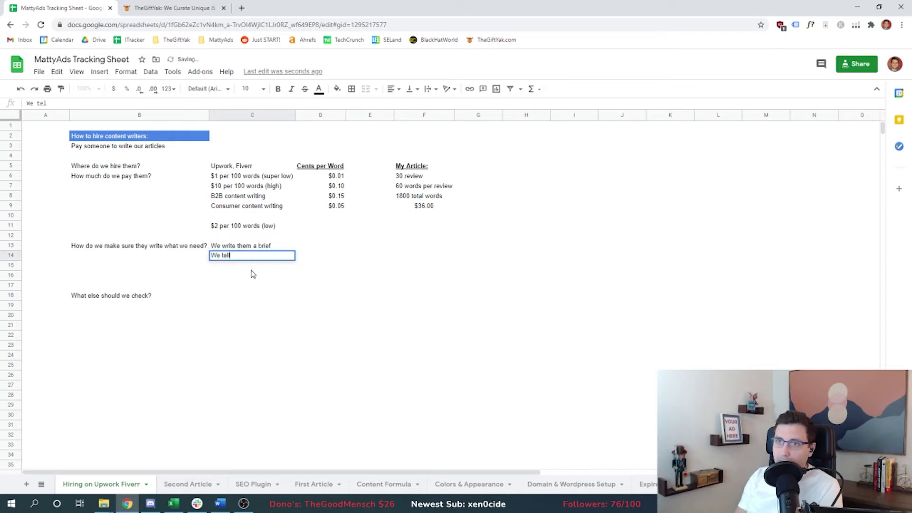
text(at we want them to do)
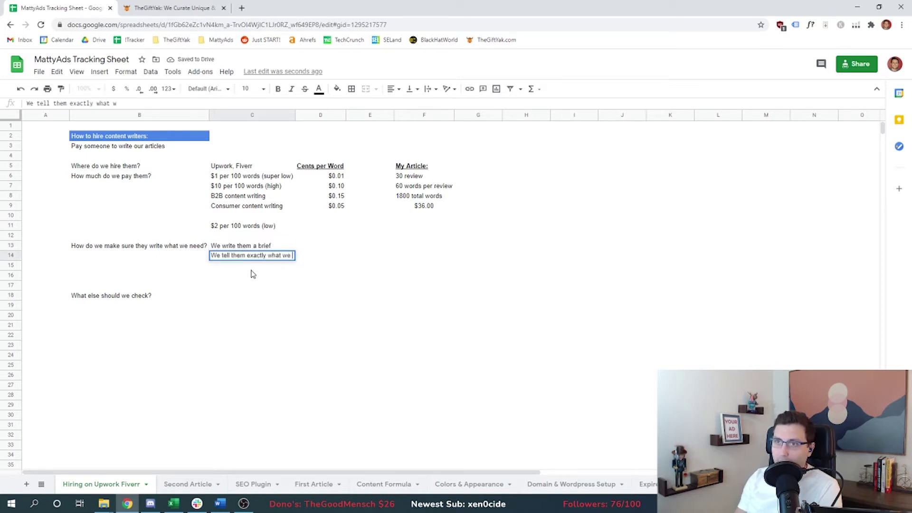
key(Return)
text(And we answer any questions they have as fast as possible)
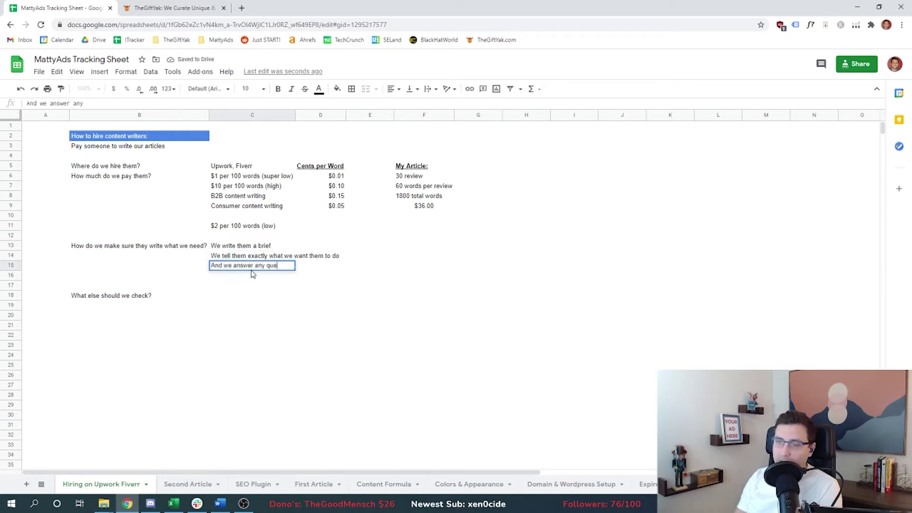
key(Return)
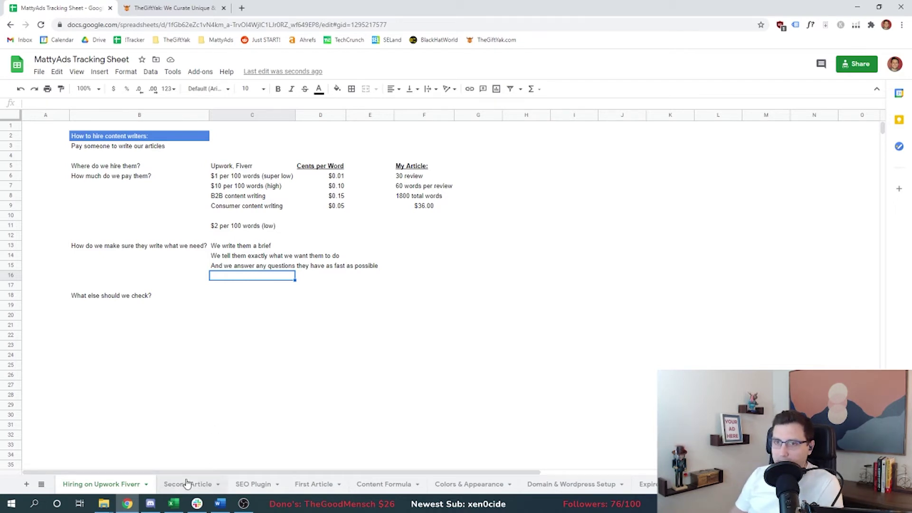
Add 'We need to run it through a copyright check' and 'Check on our word count as well' beside the last question
key(Down)
key(Down)
text(We need)
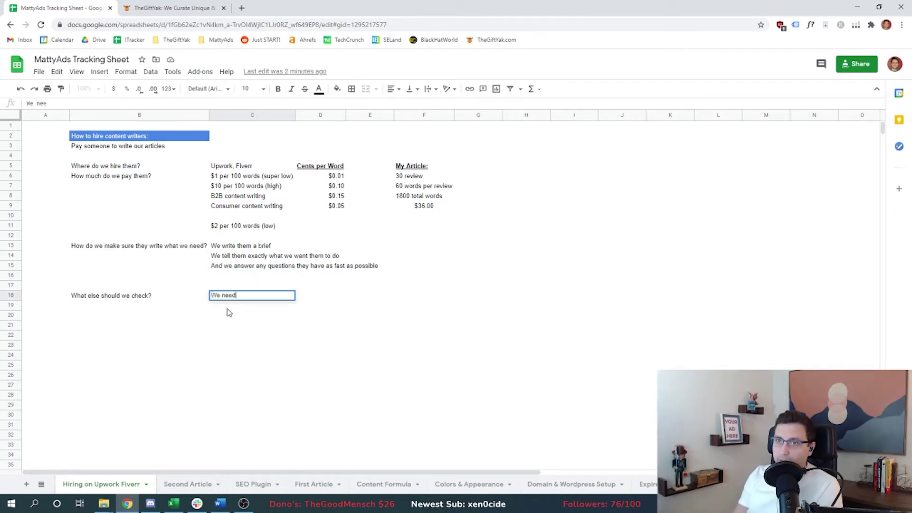
text( to run it through a copyright check)
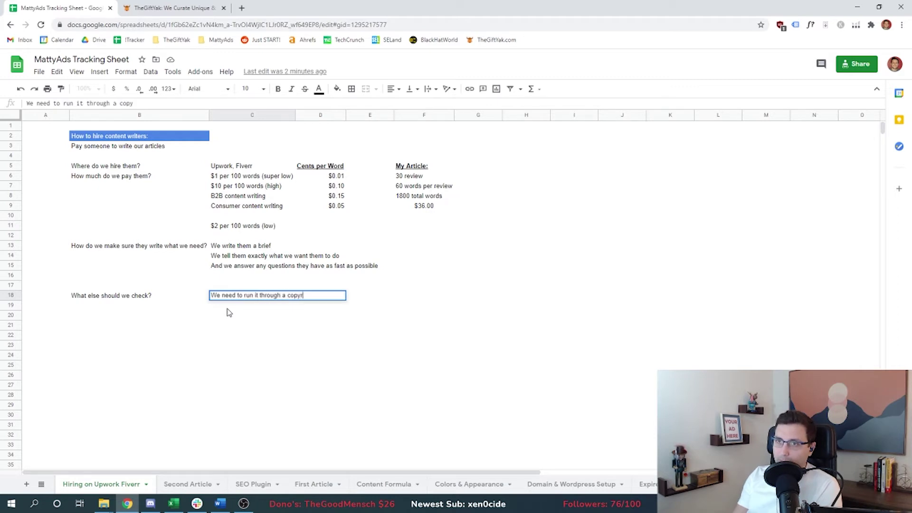
key(Return)
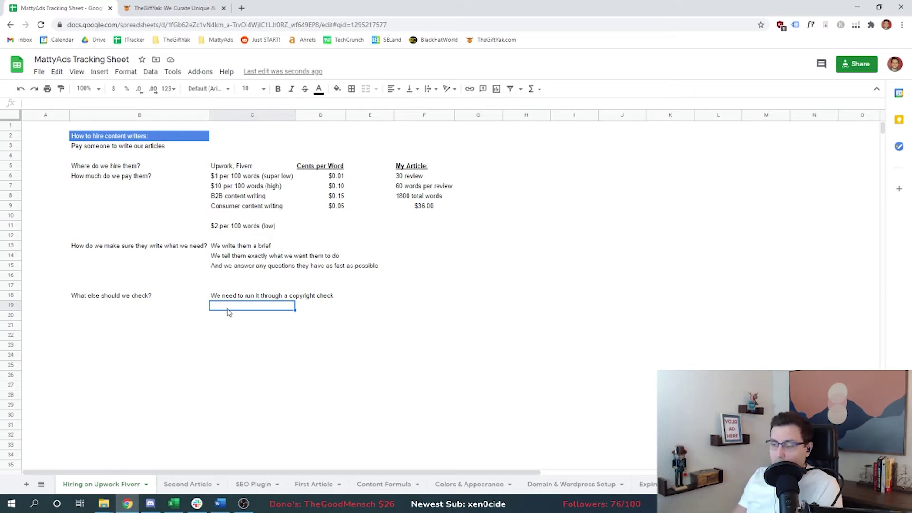
text(Check on our w)
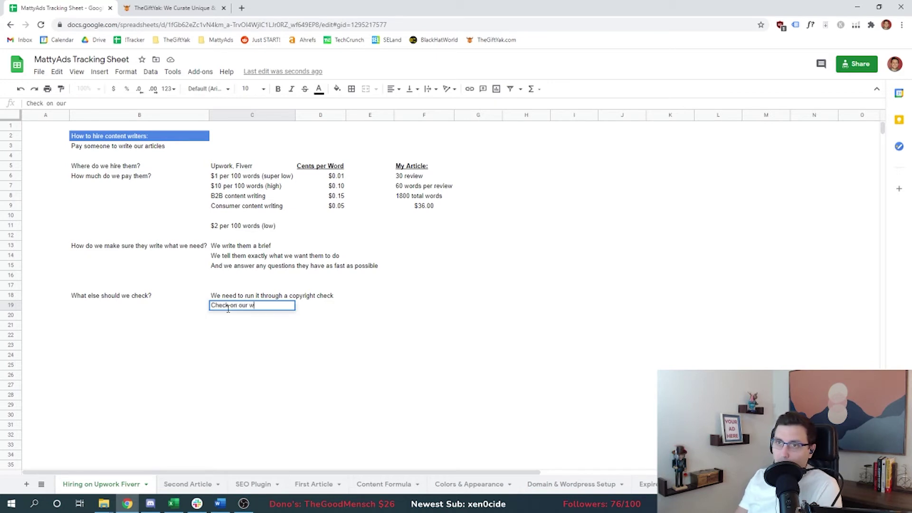
text(ord count as well)
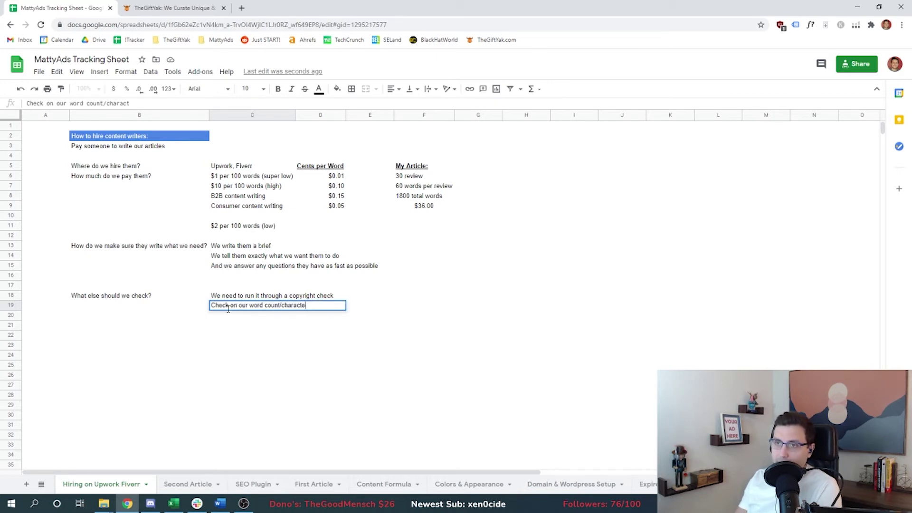
key(ctrl+Tab)
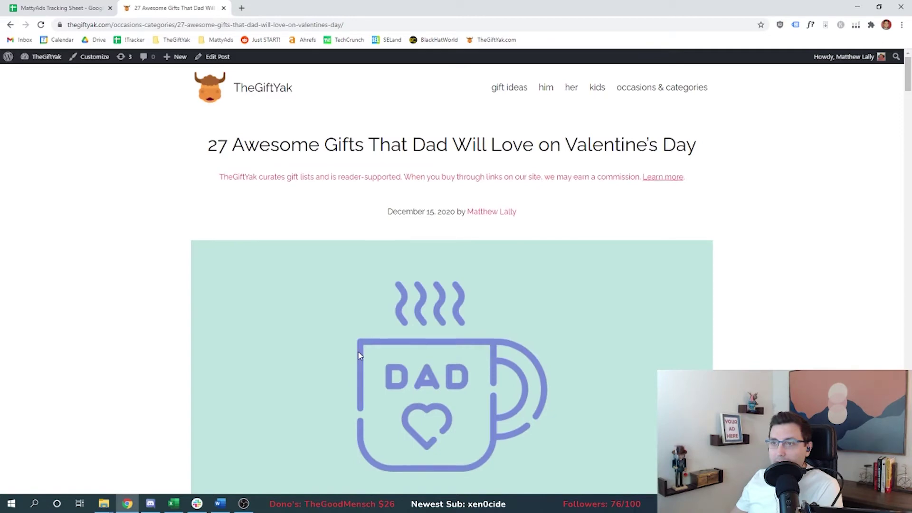
Scroll to the multi-tool entry and highlight its short review paragraph as an example review
scroll(455, 247, down, 10)
scroll(454, 247, down, 4)
drag(459, 268, 543, 352)
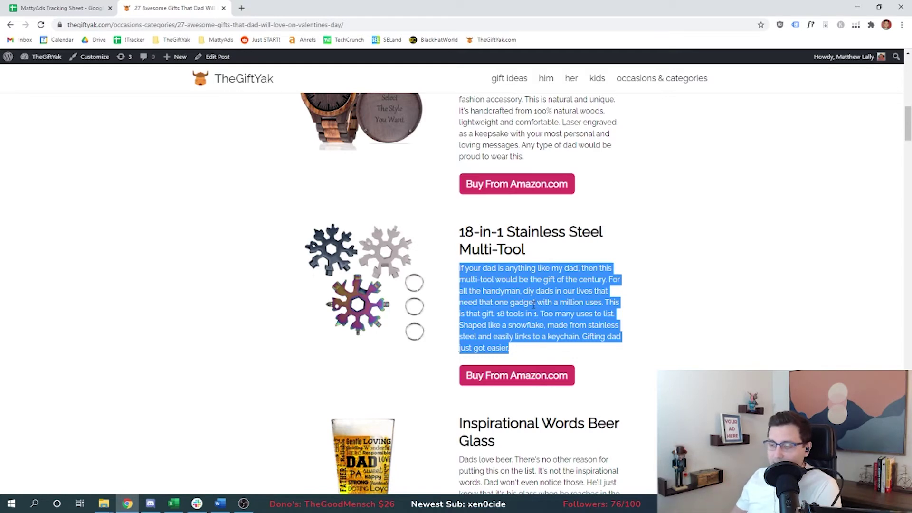
scroll(532, 303, down, 3)
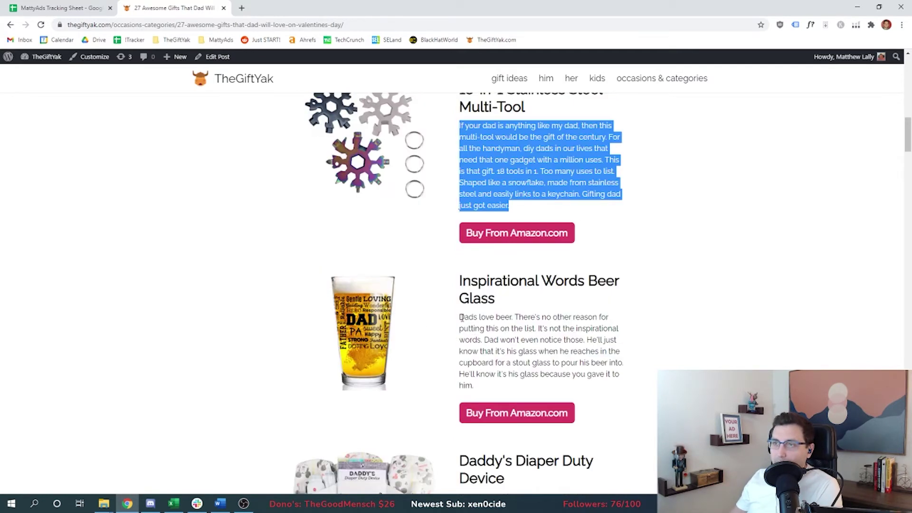
click(463, 122)
drag(463, 122, 599, 307)
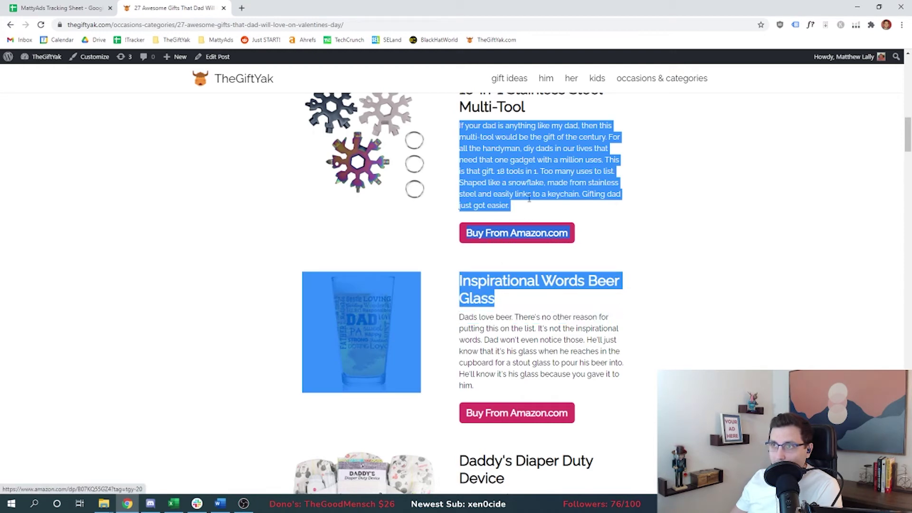
key(ctrl+Tab)
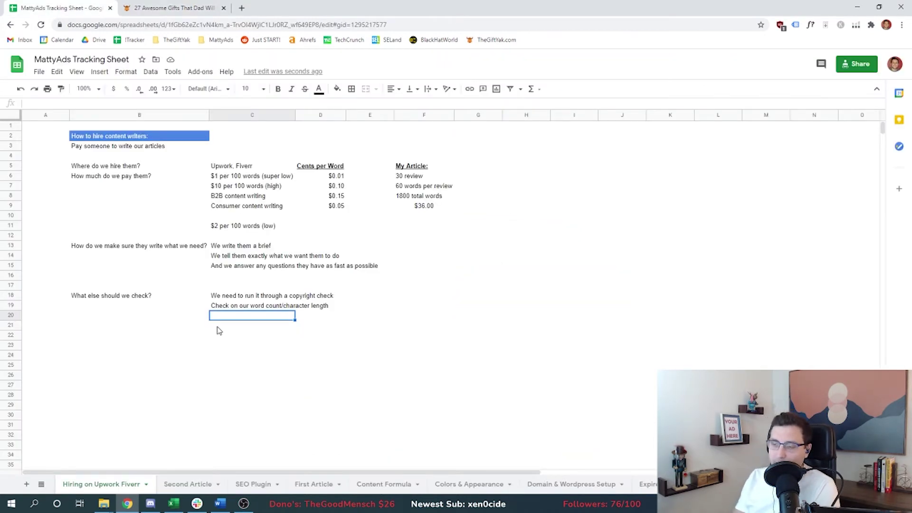
Enter 'Make sure you're paying on time and reviewing work when it's done' in C20
text(Make sure you're paying on time an)
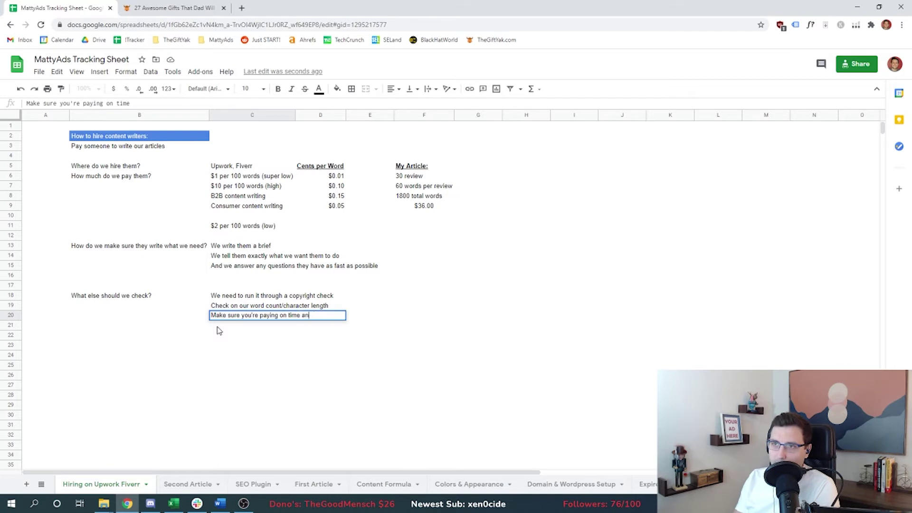
text(d reviewing work when it's done)
key(Return)
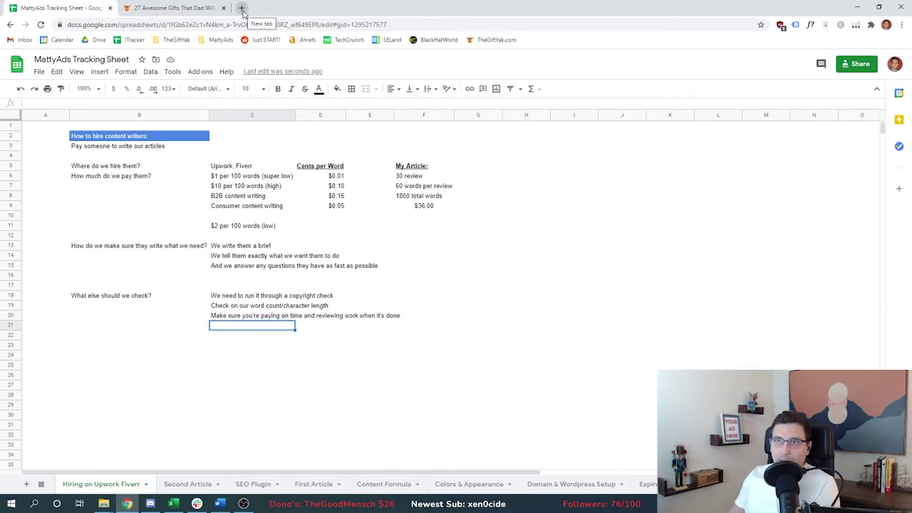
Load upwork.com in a new tab, glance at Design & Creative, then reach the talent marketplace overview
click(242, 9)
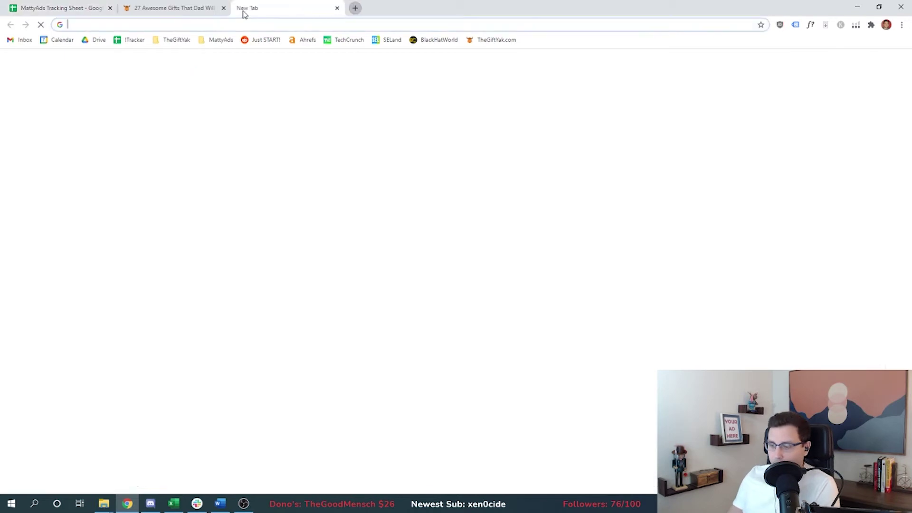
text(upwork.com)
key(Return)
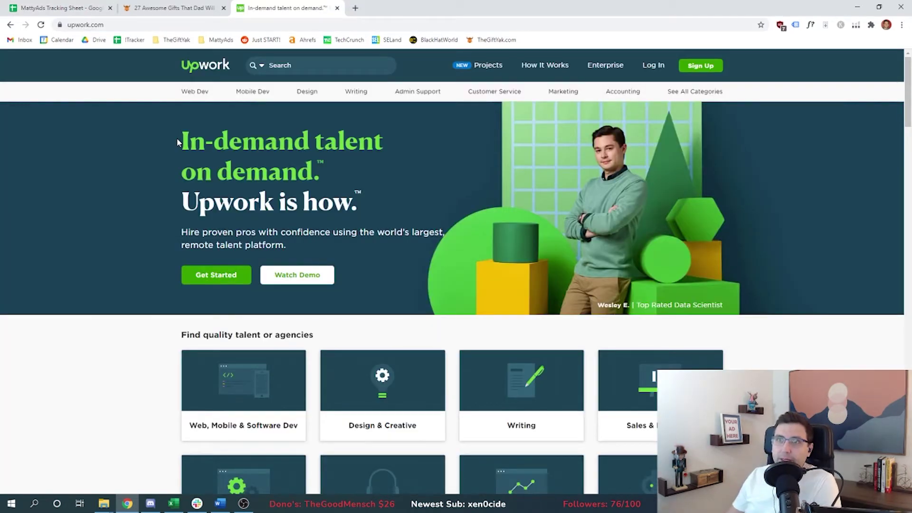
scroll(185, 166, down, 5)
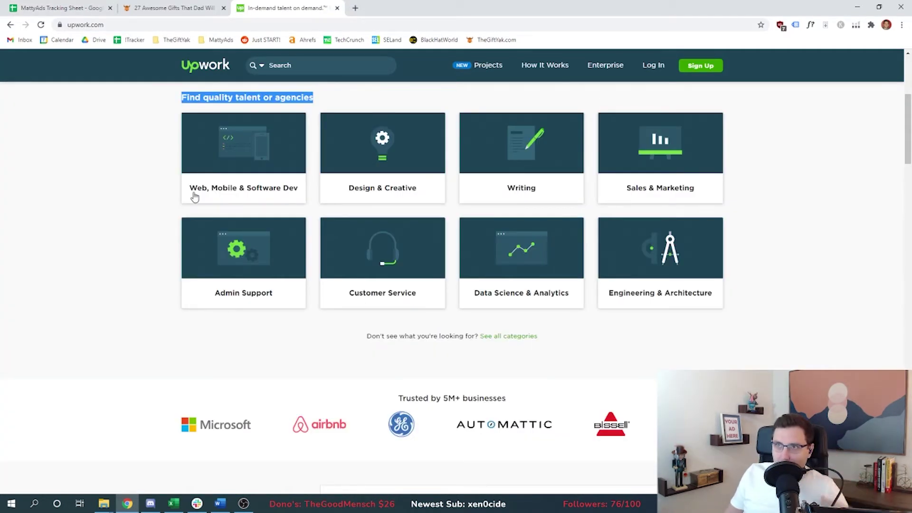
click(396, 200)
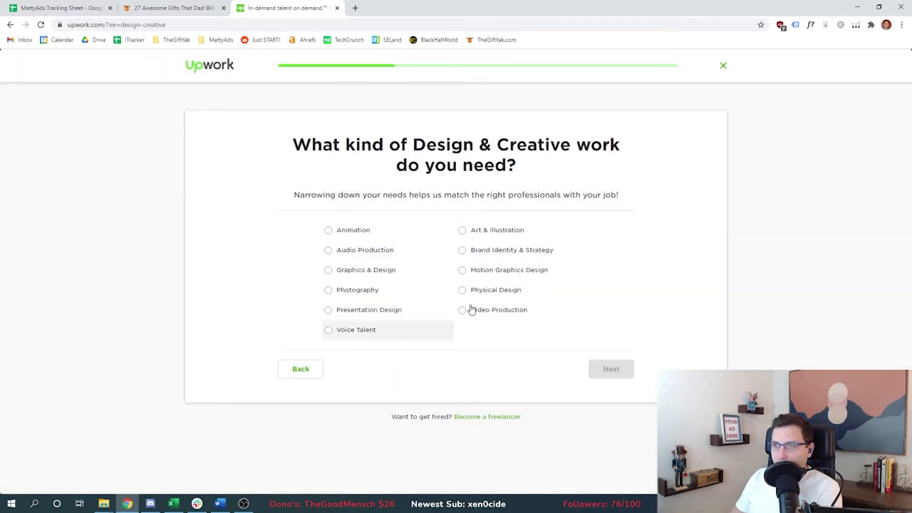
key(alt+Left)
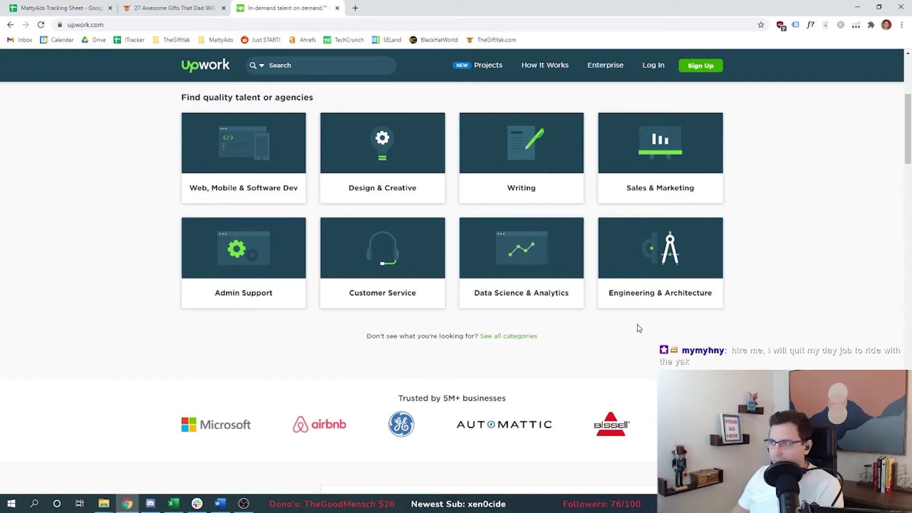
key(alt+Left)
Highlight the Post a job, Hire the best match and Secure payments steps
drag(211, 328, 326, 372)
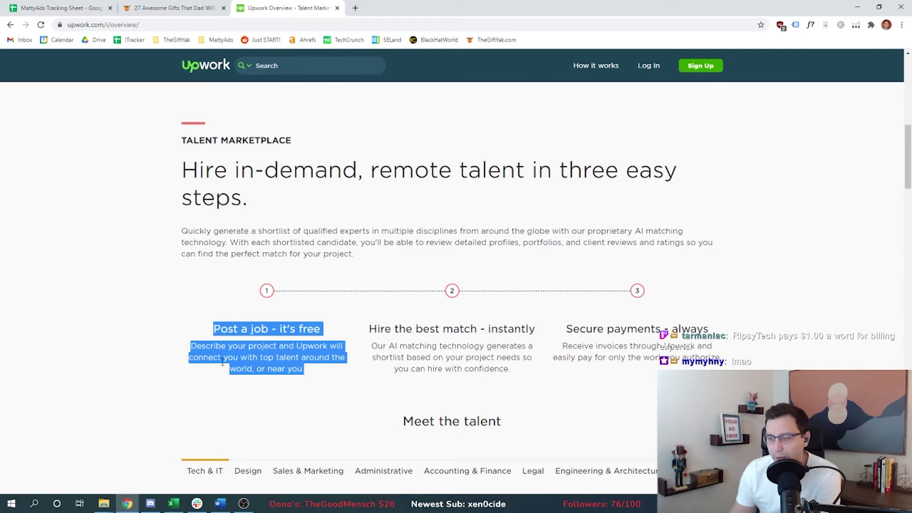
drag(369, 327, 524, 374)
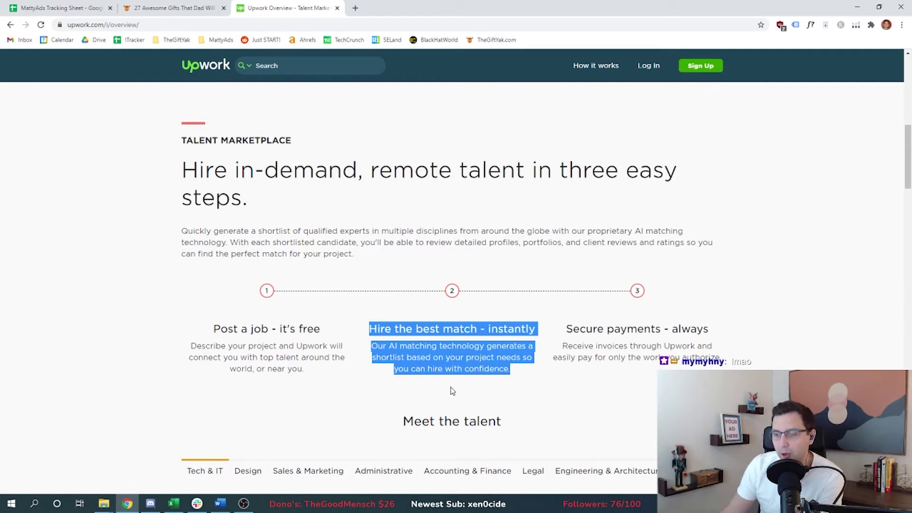
drag(563, 327, 723, 360)
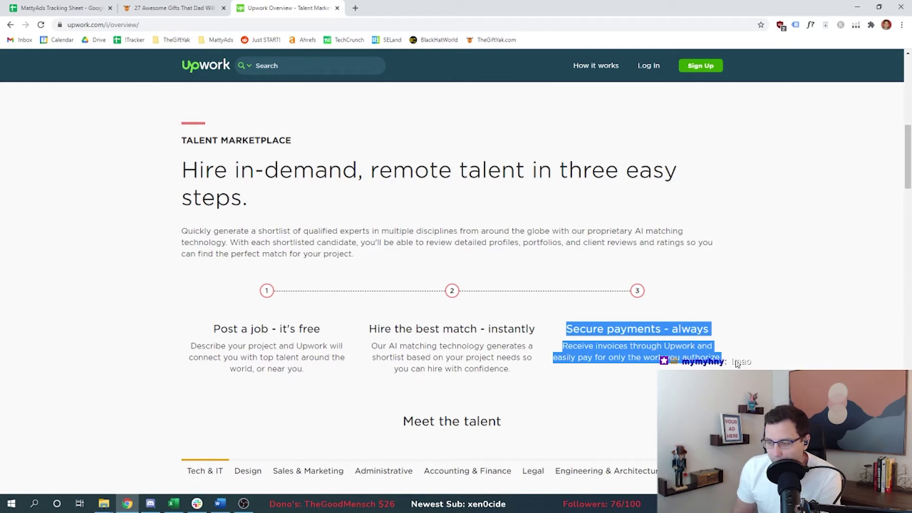
scroll(192, 224, up, 10)
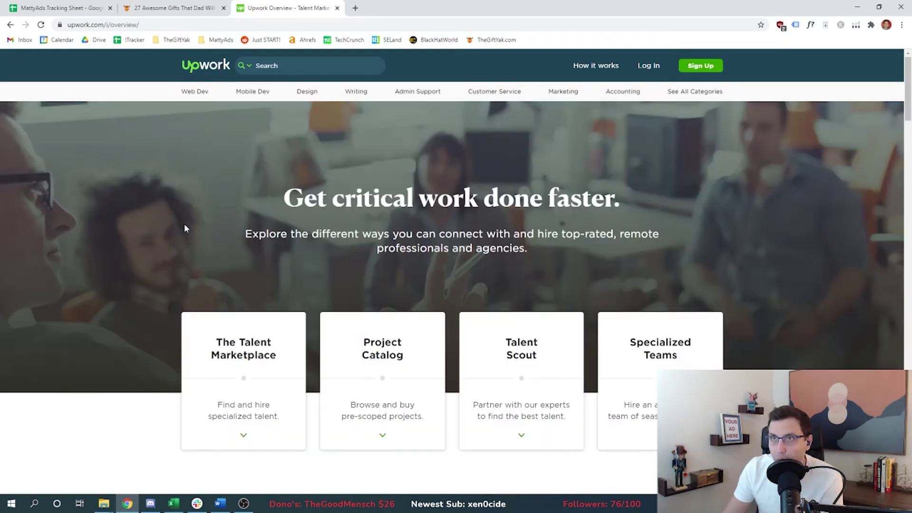
Sign up to hire for a project, declining promo e-mails, ready to post a job, company 'just me'
click(699, 66)
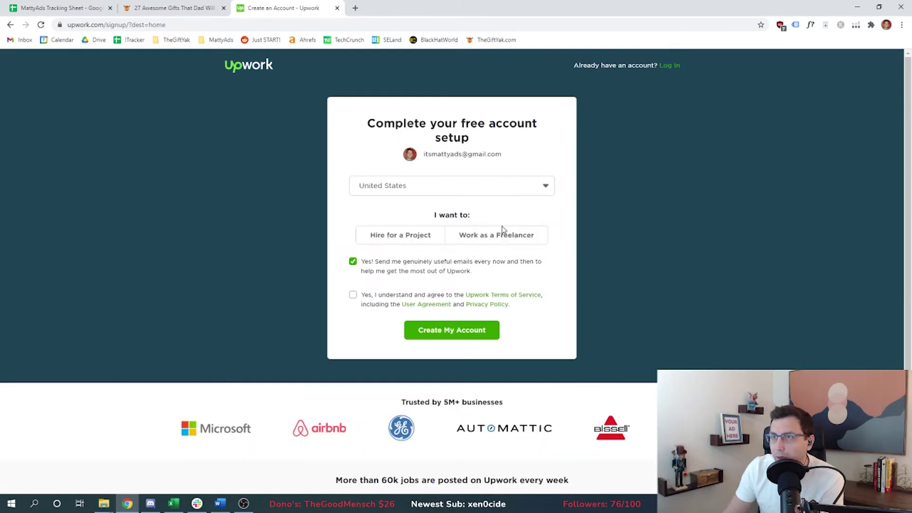
click(417, 237)
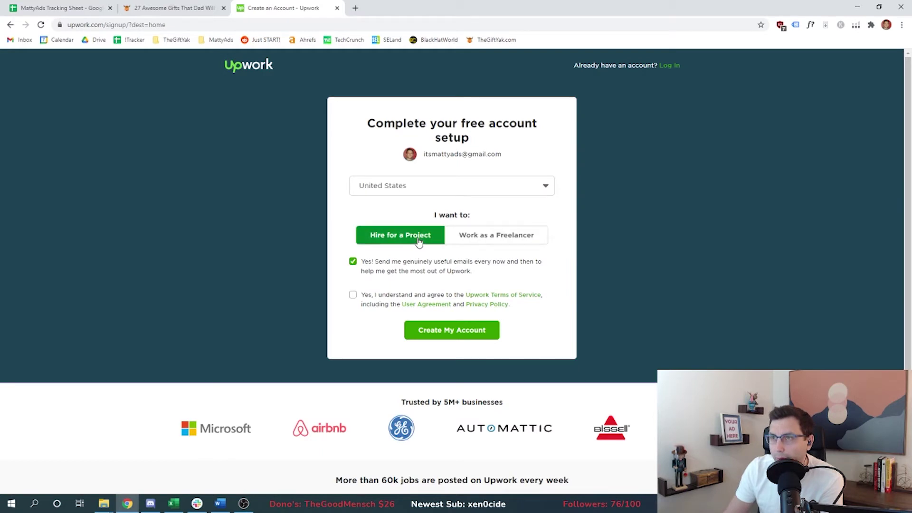
click(353, 261)
click(374, 302)
click(450, 337)
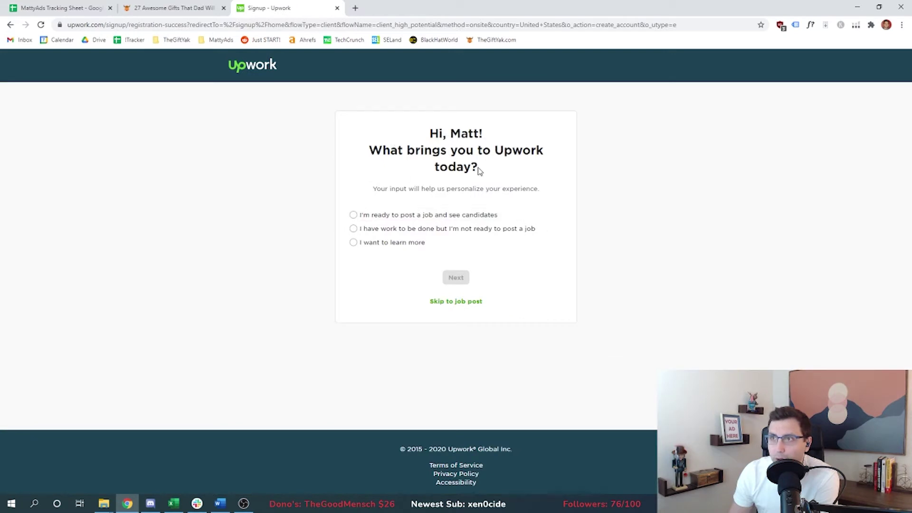
click(357, 215)
click(455, 277)
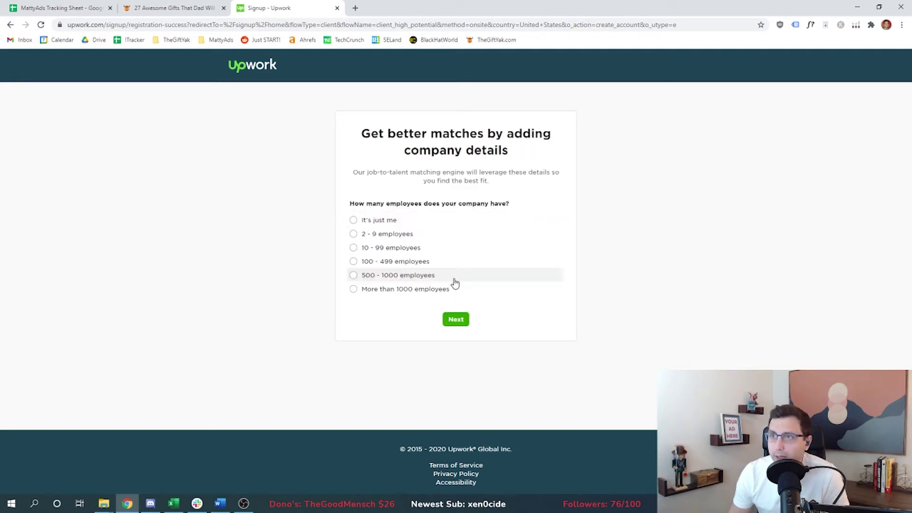
click(410, 224)
click(459, 322)
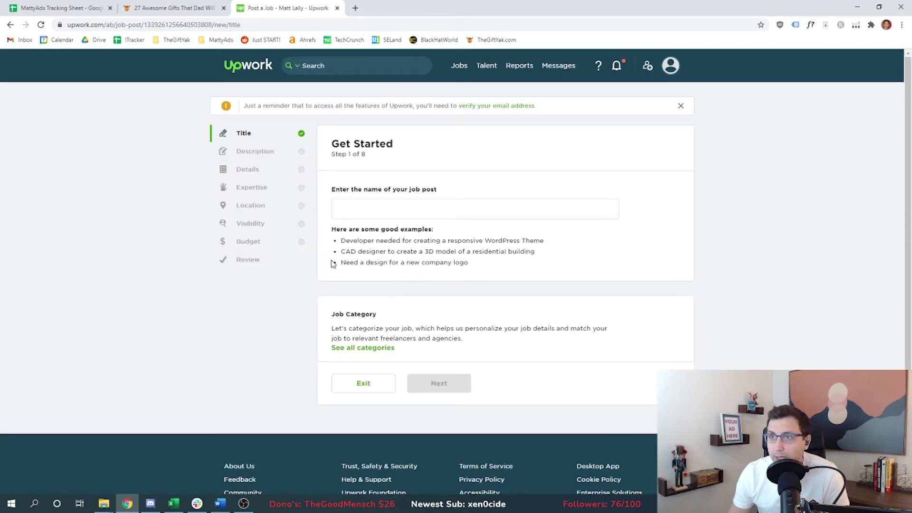
Title the job post 'Review 30 Products and Write Description Review (60 words each, 1800 words total)' under Content Writing
text(Revi)
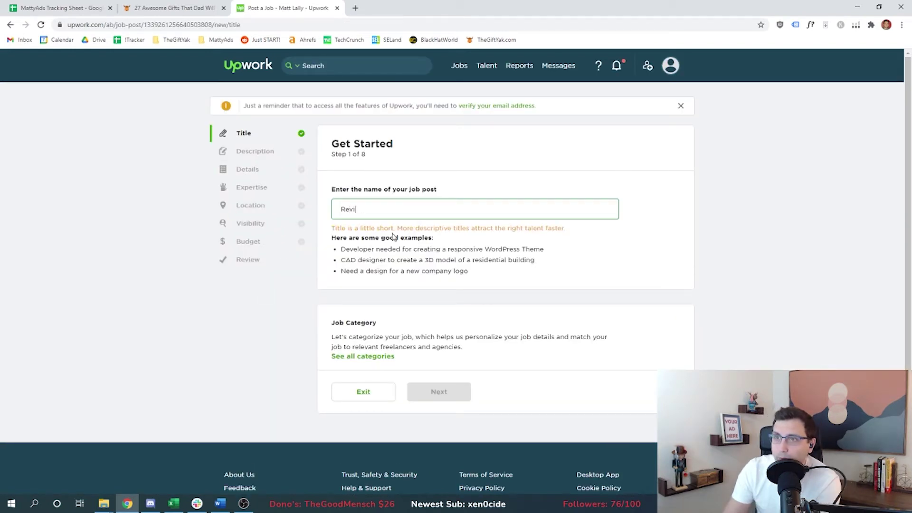
text(ew 30 Products and)
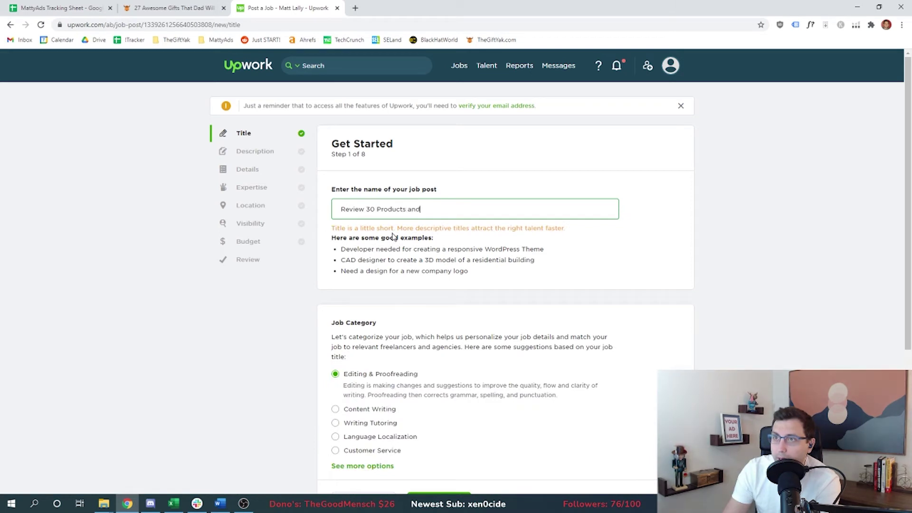
text( Write Description Review (60 words each, 1800 words total))
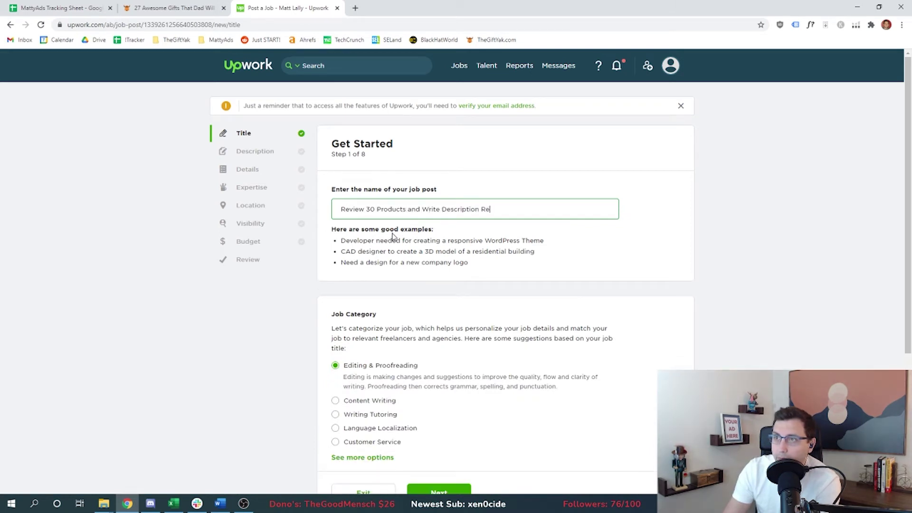
click(746, 205)
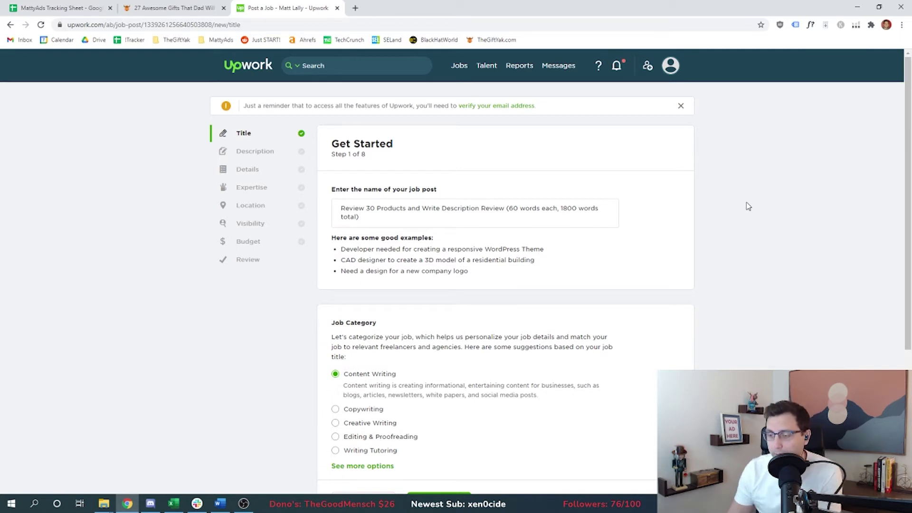
click(586, 220)
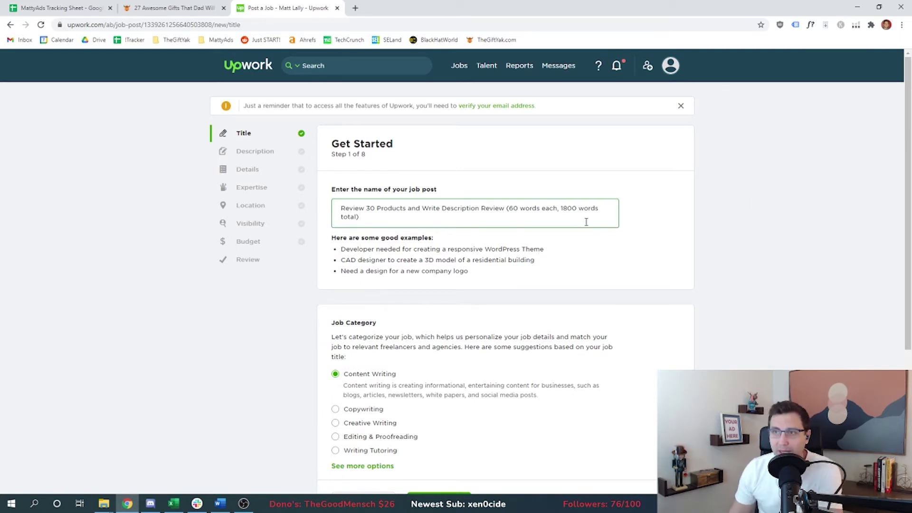
click(333, 340)
scroll(309, 351, down, 2)
click(438, 438)
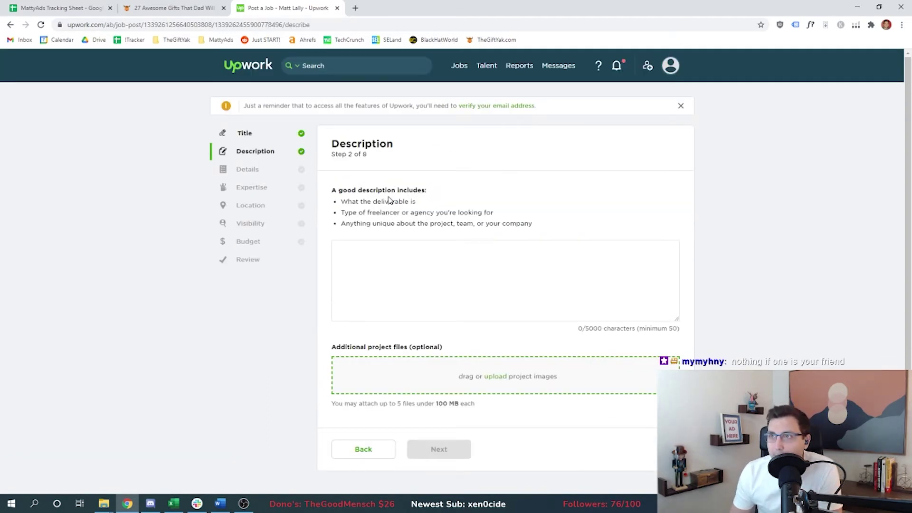
Paste the job description and add 'These all need to pass 100% copyright & plagiarism checker.'
click(602, 276)
text(I need 30 Amazon products reviewed. Only the descriptions are needed. Each description should be between 50-65 words.  I will provide the product link, headline and overall keywords to include.)
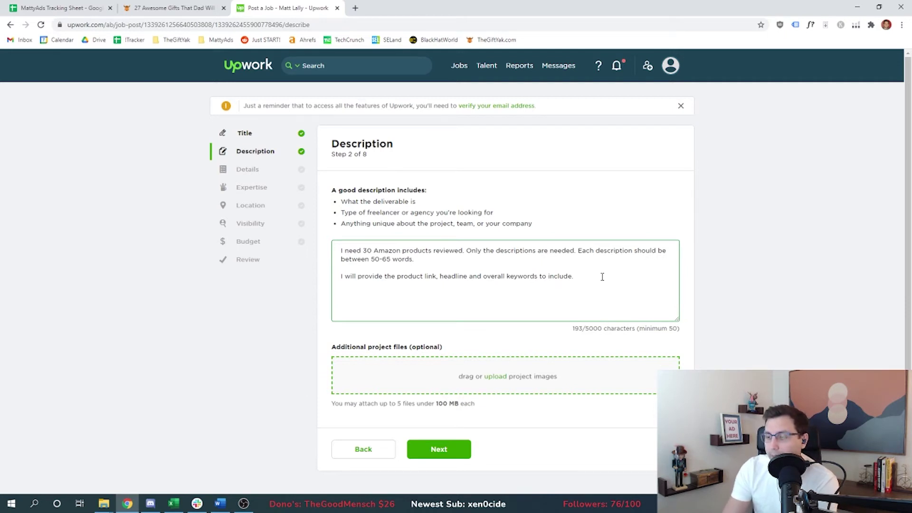
key(Return)
key(Return)
text(These all need to pass)
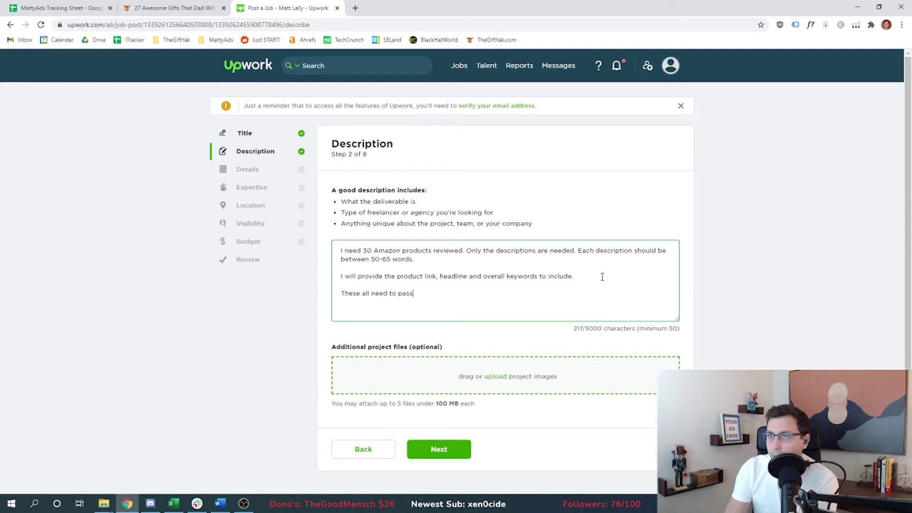
text( 100% copyright & plagiarism checke)
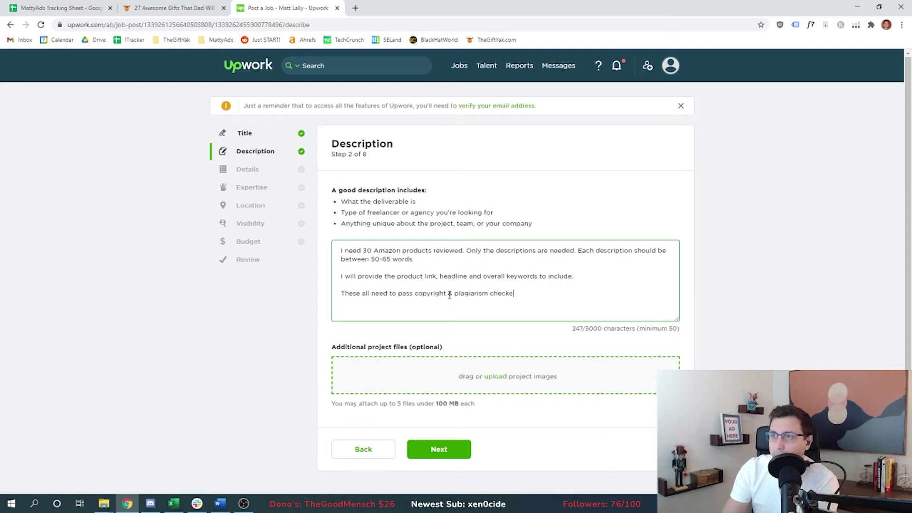
text(r.)
click(414, 293)
text(100%)
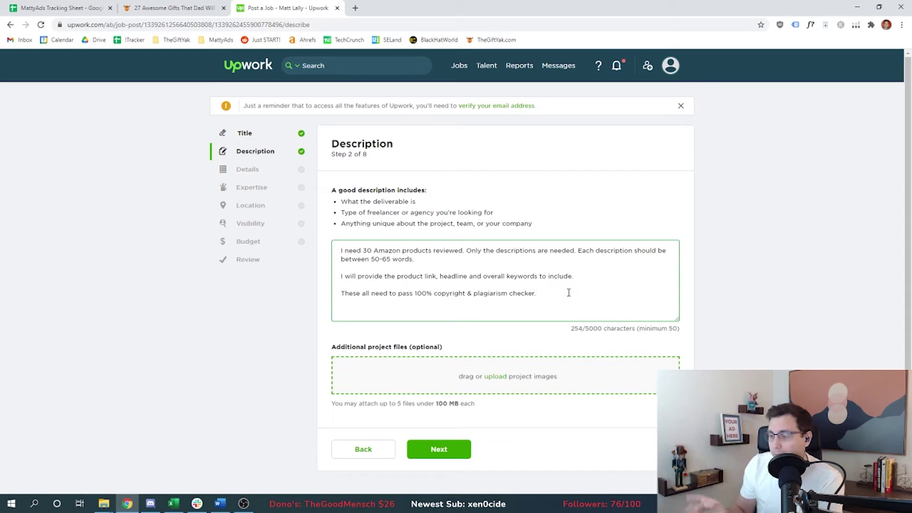
click(568, 292)
key(Tab)
key(Tab)
key(Tab)
key(Return)
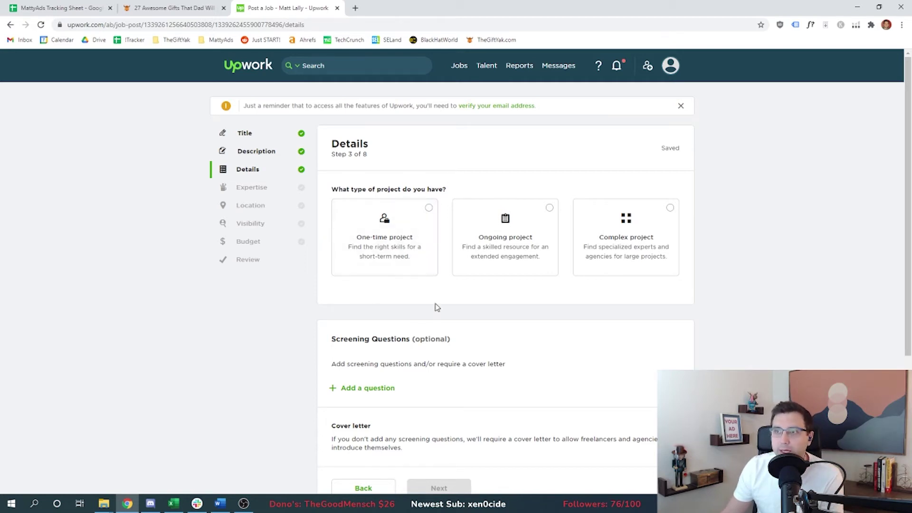
Choose One-time project and add a screening question for applicants
click(410, 272)
scroll(380, 332, down, 1)
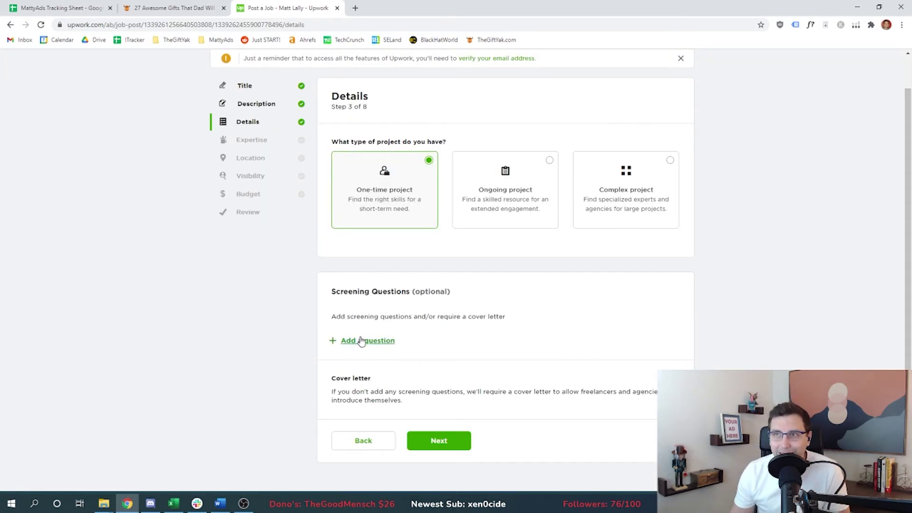
click(373, 340)
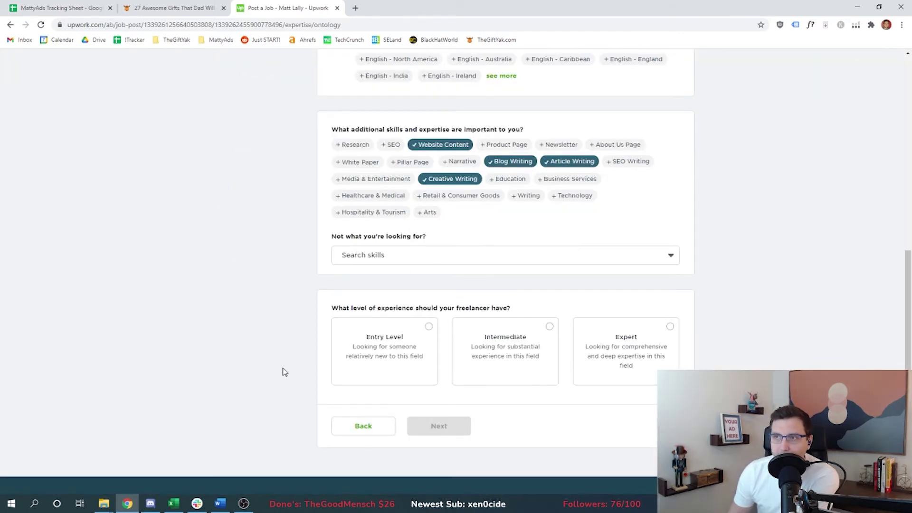
Ask for Intermediate experience, switching from Entry level, and continue to Location
drag(420, 308, 513, 309)
click(427, 349)
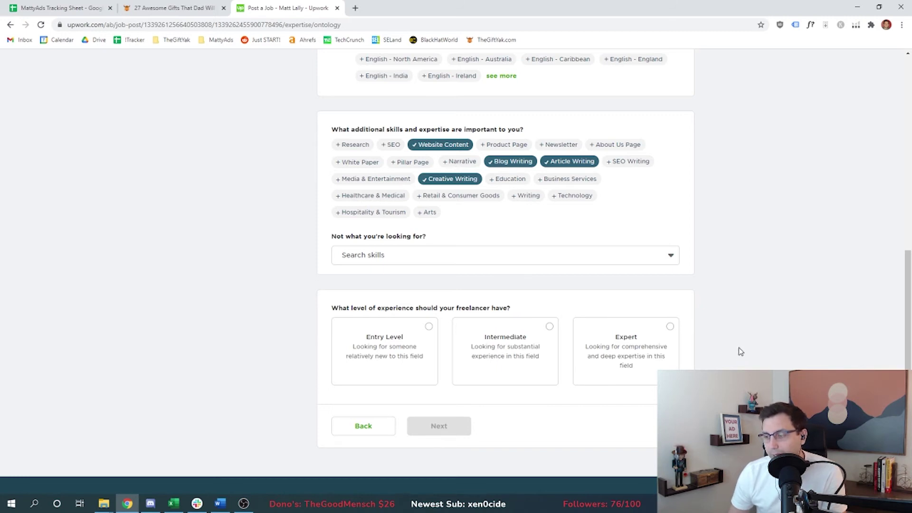
click(428, 326)
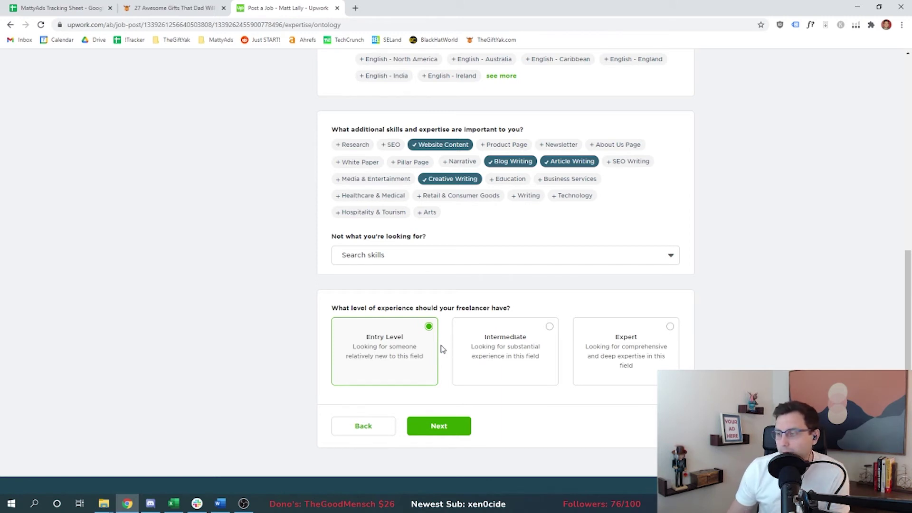
click(517, 340)
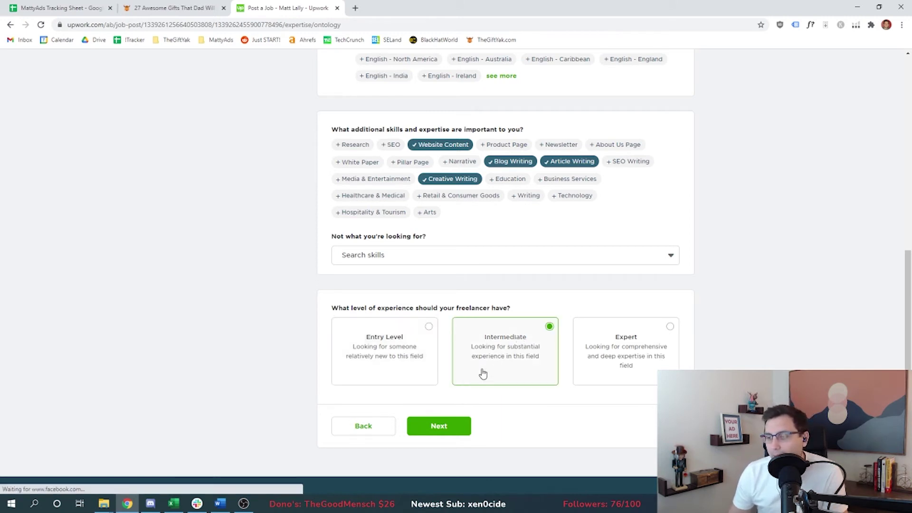
click(438, 425)
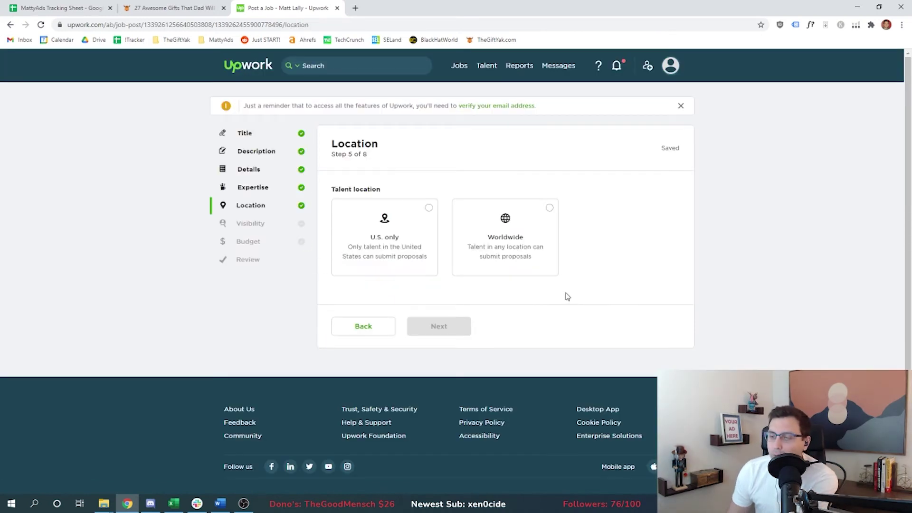
Set talent location to U.S. only after trying Worldwide, then continue to Visibility
click(387, 238)
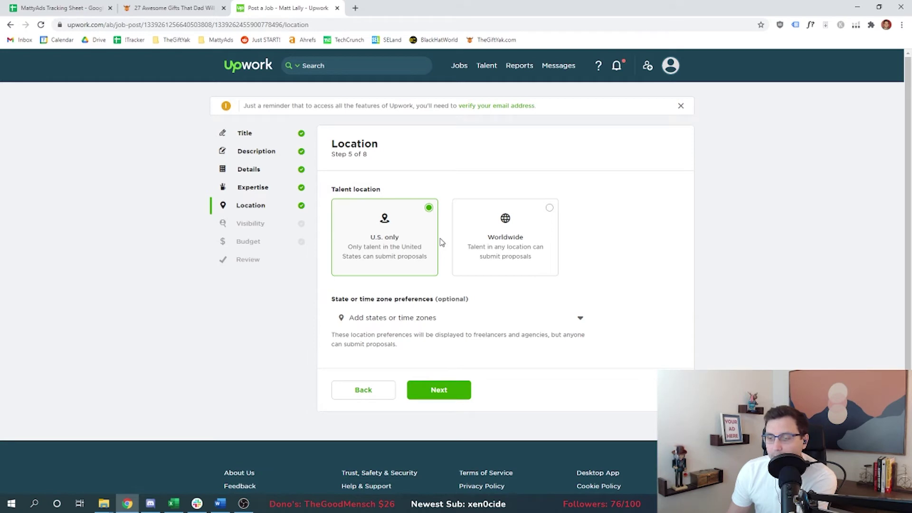
click(522, 239)
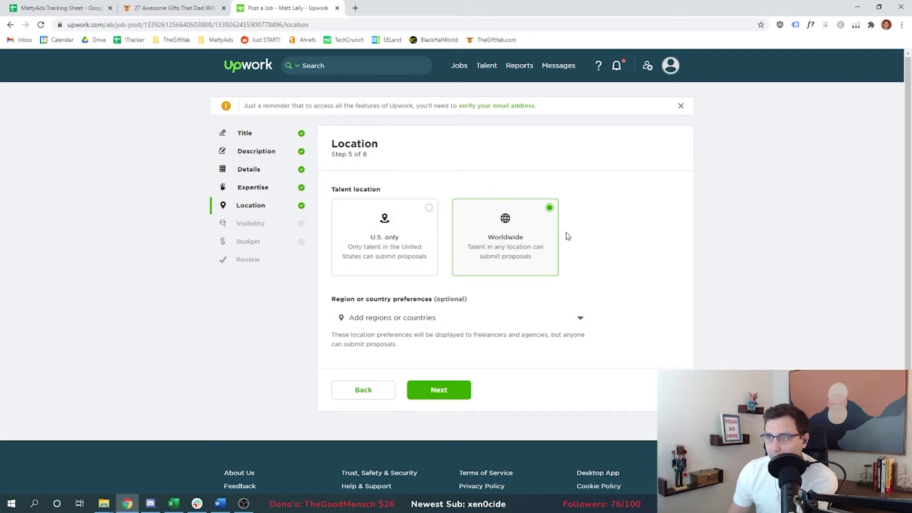
key(Left)
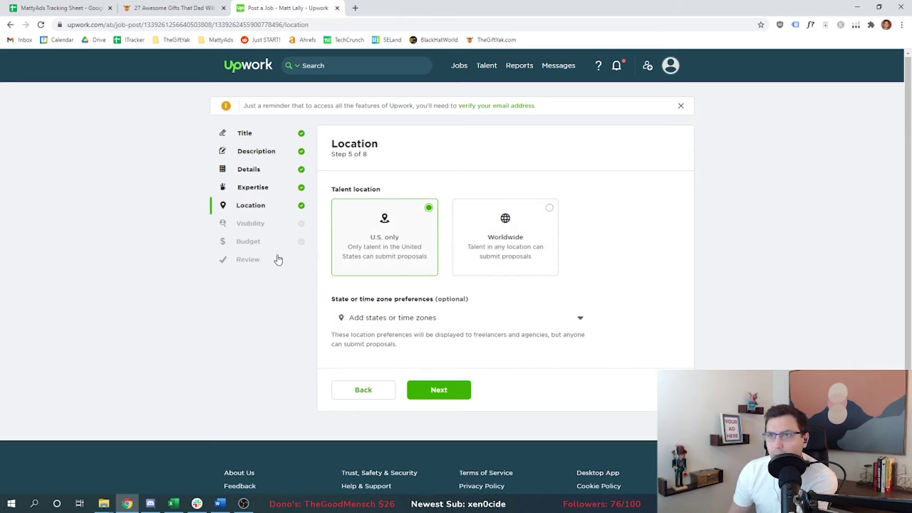
key(Return)
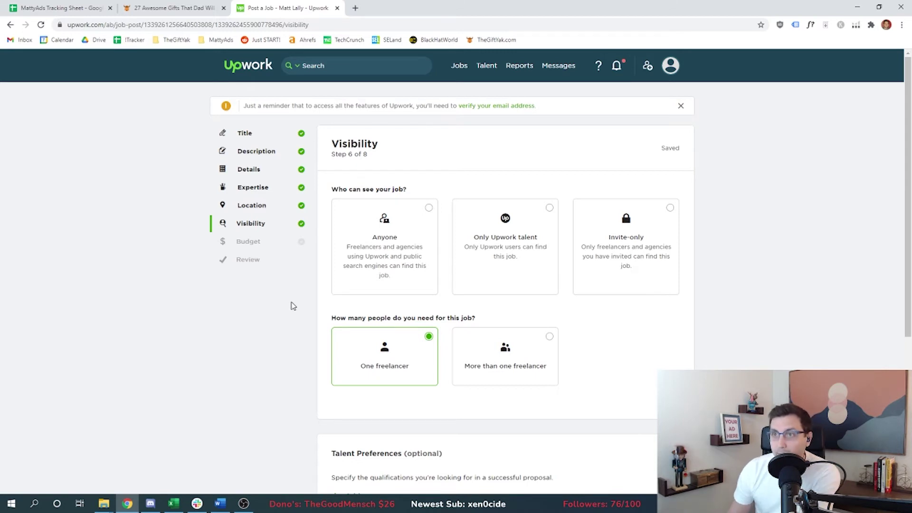
Make the job visible to anyone and pay a fixed price of $36
click(356, 274)
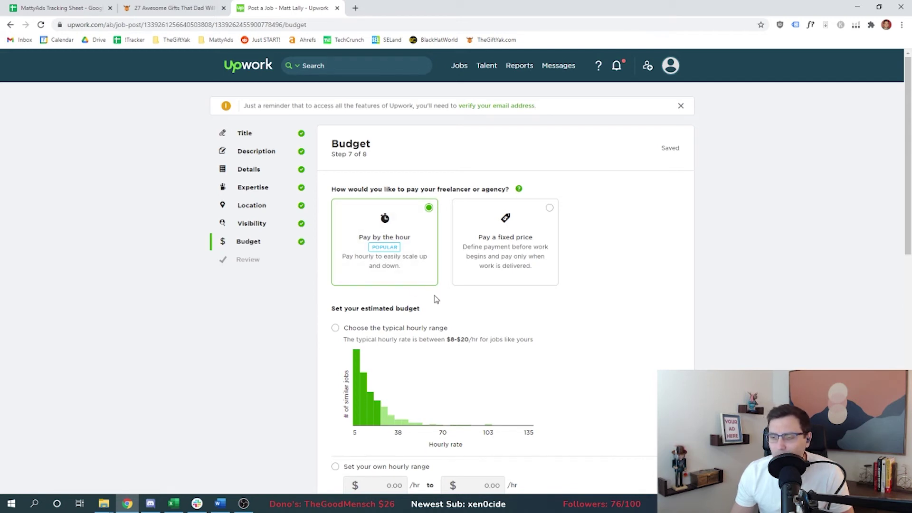
click(524, 250)
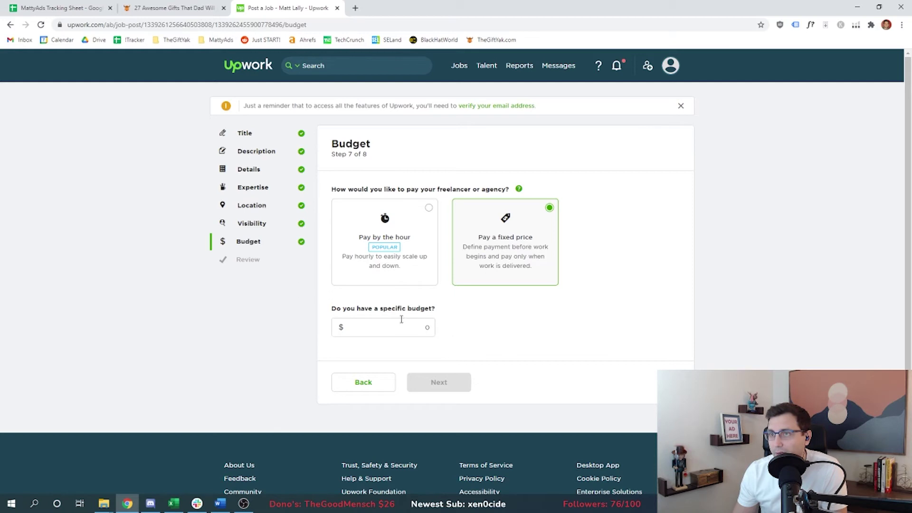
click(398, 325)
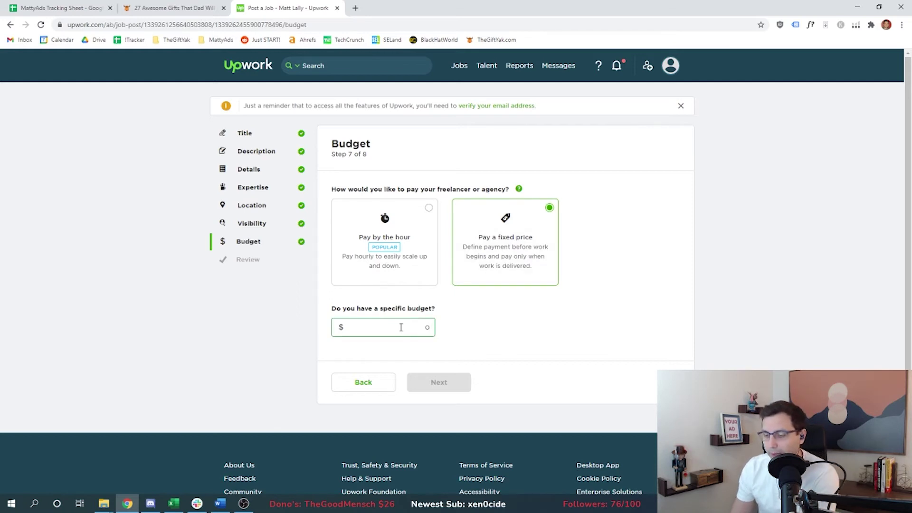
text(36)
click(494, 325)
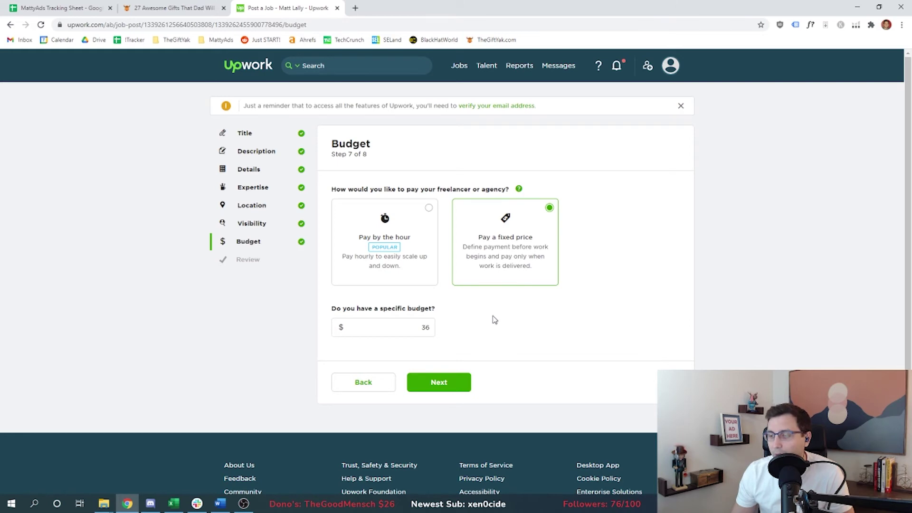
click(467, 383)
Scroll through the job review page, then open a new browser tab
scroll(289, 164, down, 5)
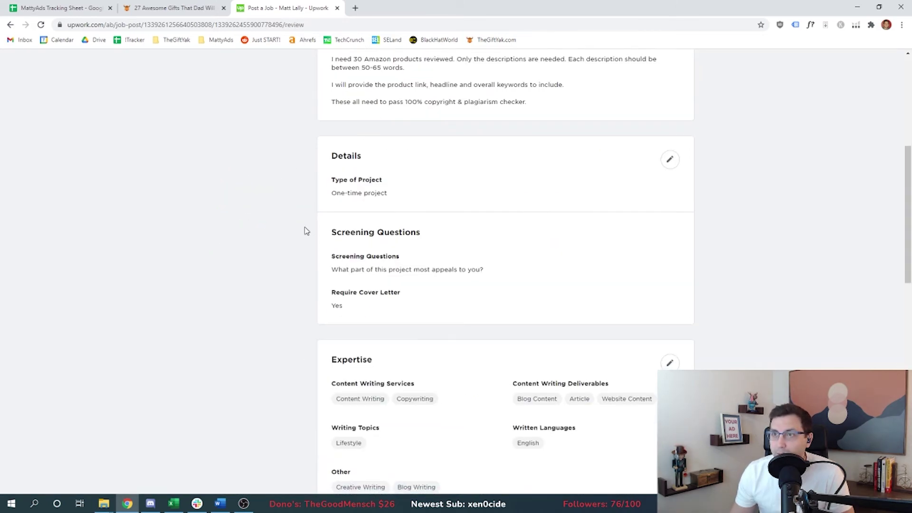
scroll(306, 231, down, 7)
scroll(306, 267, up, 10)
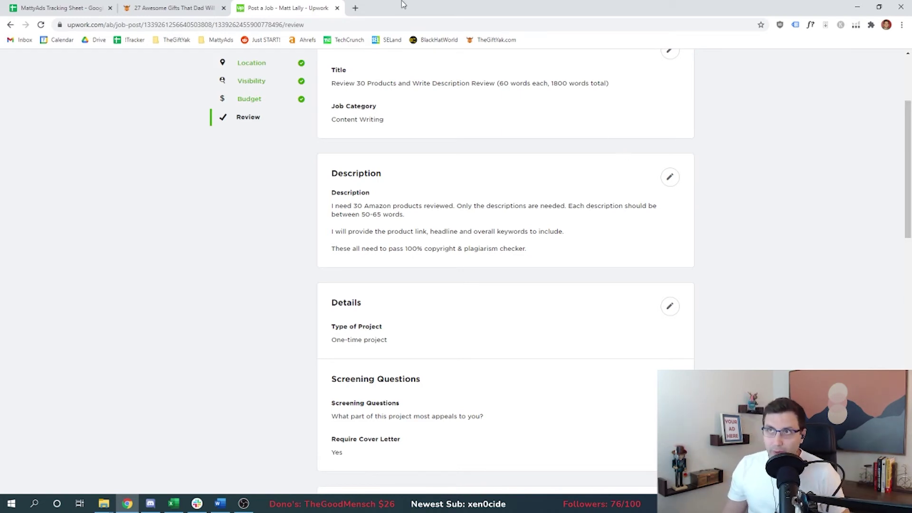
click(356, 7)
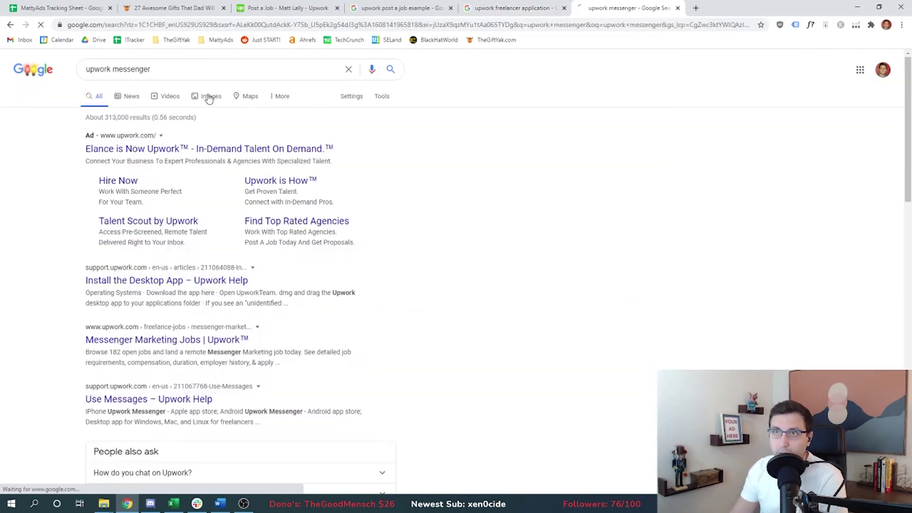
Preview the TalkJS image in 'upwork messenger' results, comparing it with the other search tabs
click(210, 96)
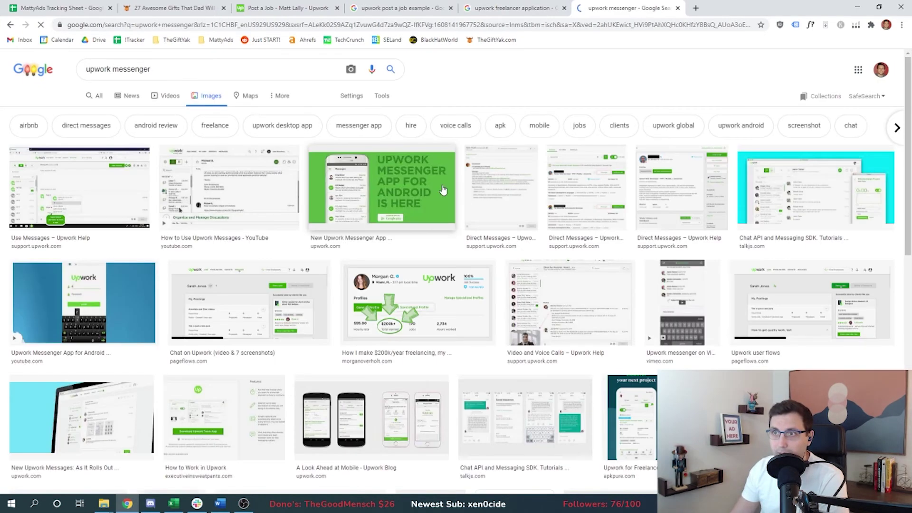
click(815, 190)
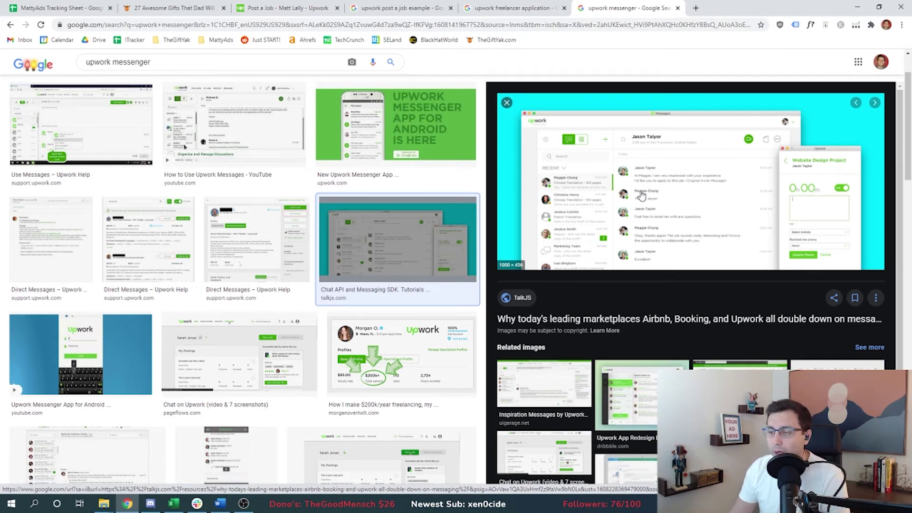
click(407, 6)
click(494, 7)
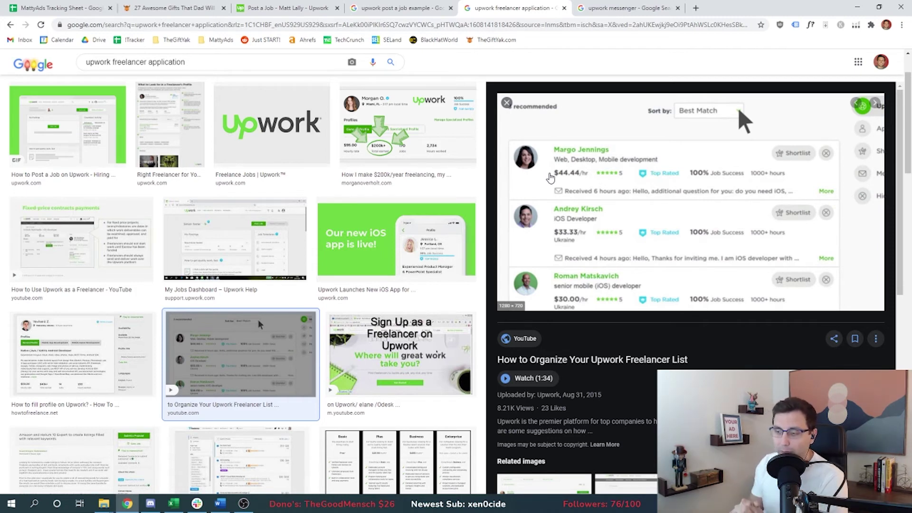
click(398, 8)
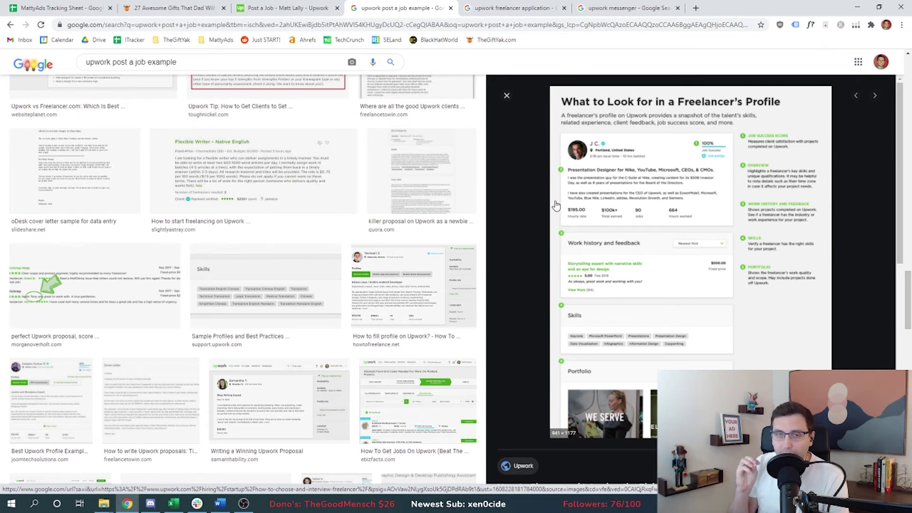
key(ctrl+shift+Tab)
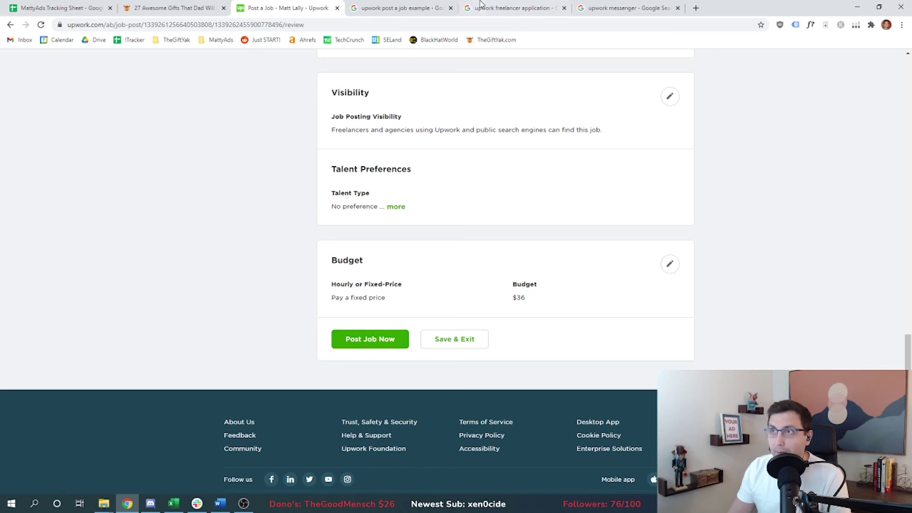
key(ctrl+Tab)
key(ctrl+Tab)
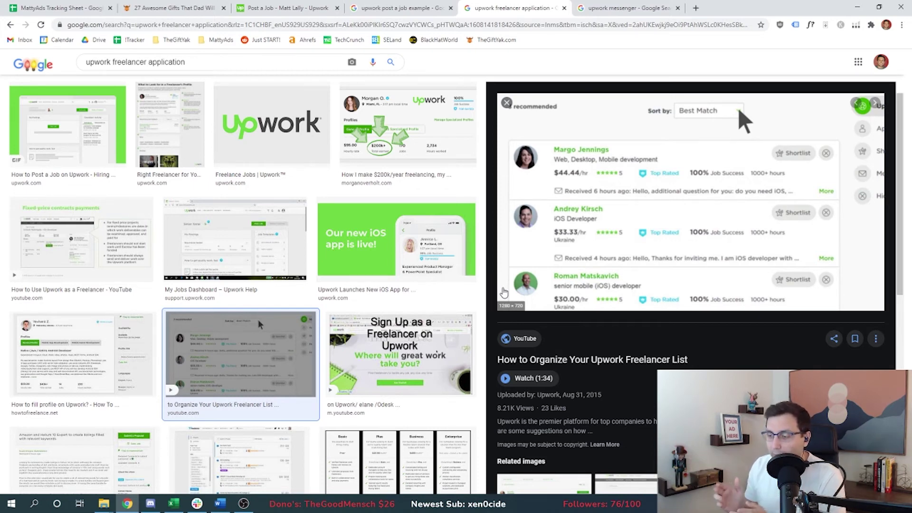
Add a new sheet named 'Content Brief'
key(ctrl+1)
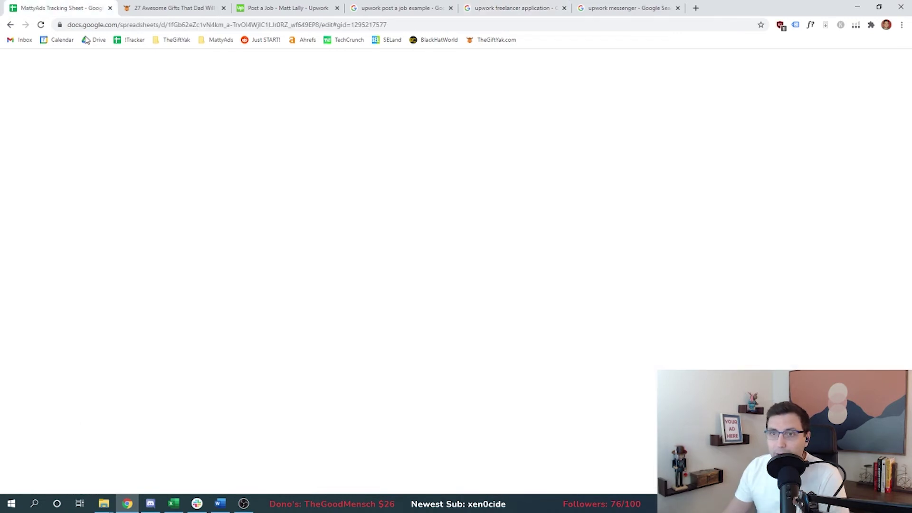
click(26, 483)
click(94, 484)
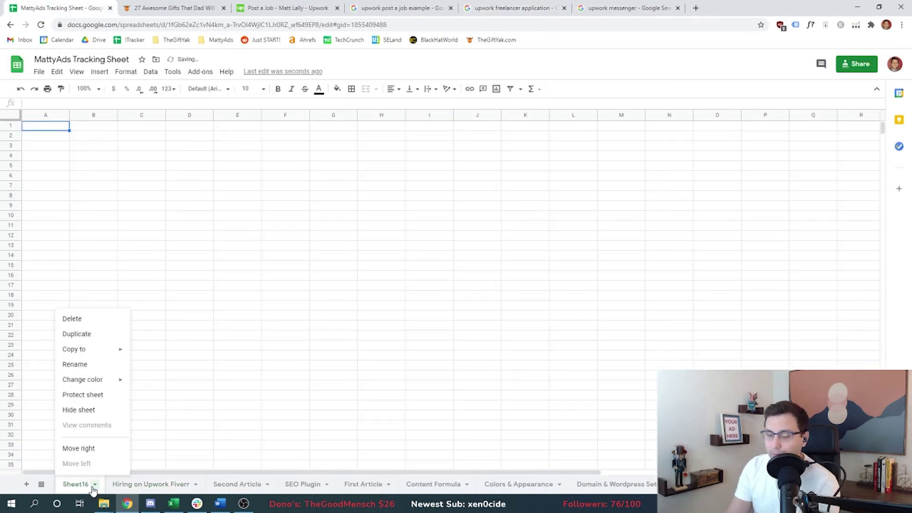
double_click(76, 484)
text(Content Brief)
key(Return)
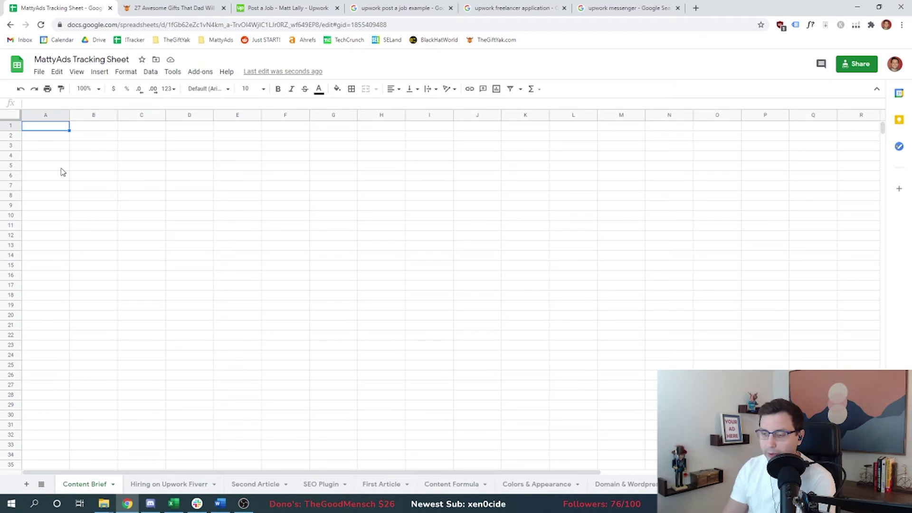
Enter the labels 'Keyword:', 'Title' and 'Length check' in column C
text(Keyword:)
key(Return)
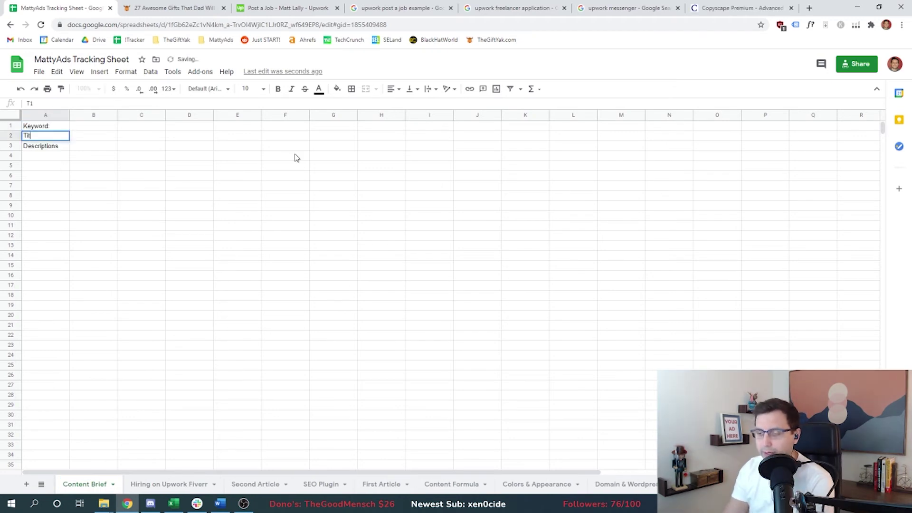
text(le)
key(Return)
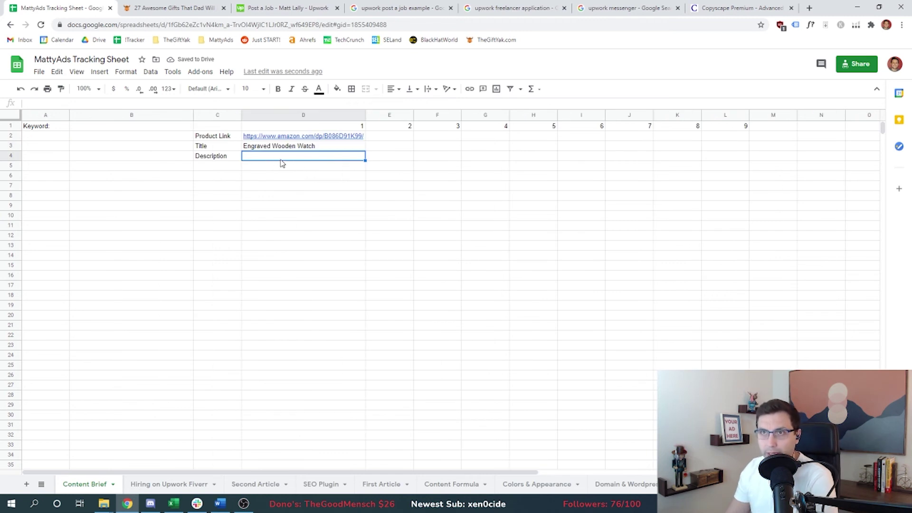
click(216, 165)
text(Length check)
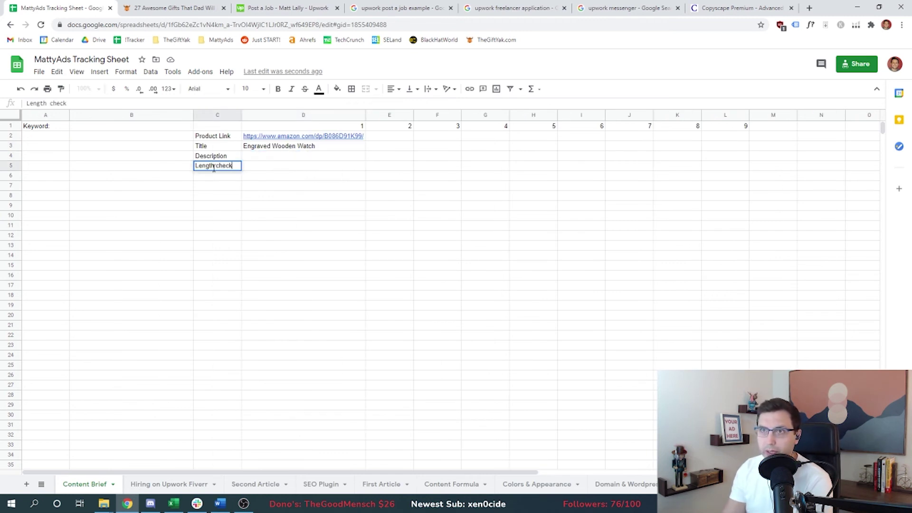
Put the Second Article word-count formula in D5, pointing it at the description cell
click(262, 166)
click(274, 157)
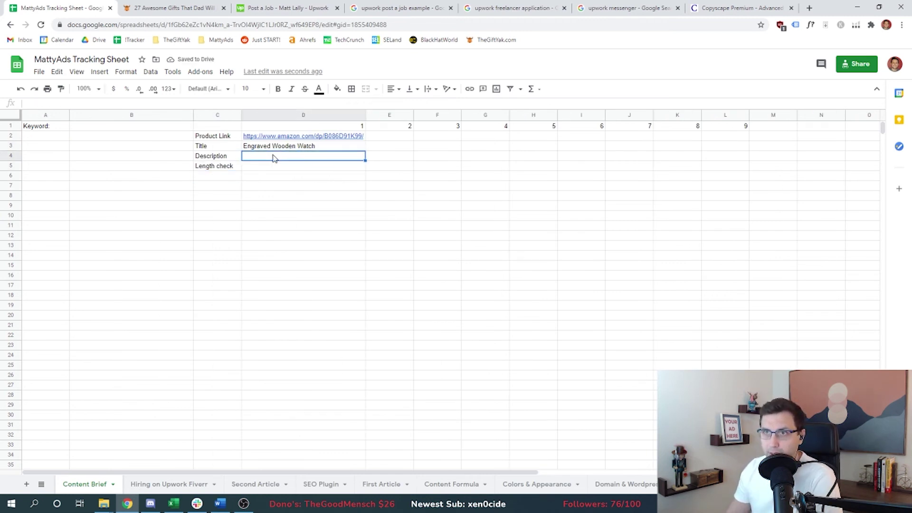
click(273, 168)
click(270, 486)
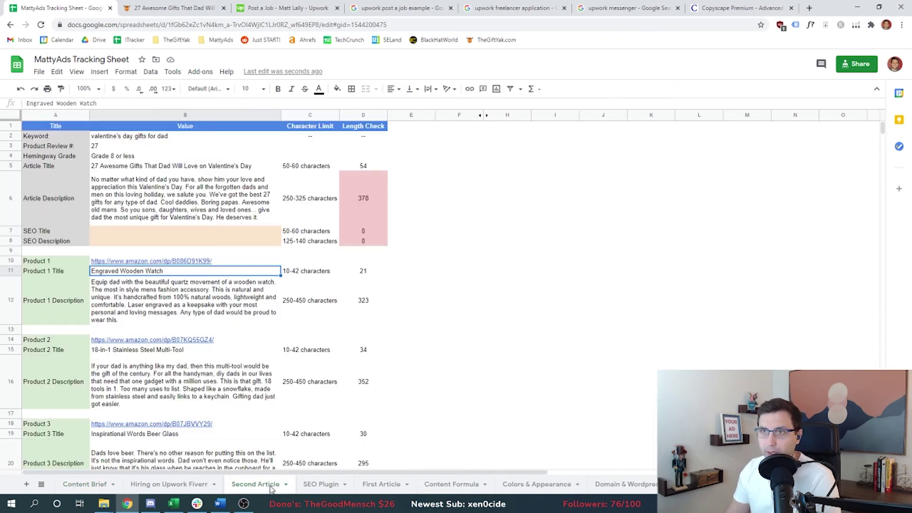
click(84, 484)
double_click(260, 165)
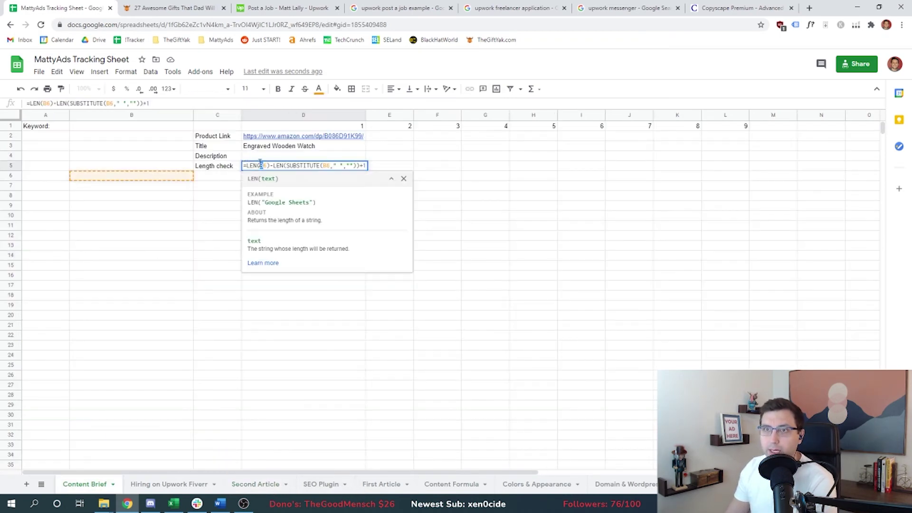
double_click(264, 165)
text(D6)
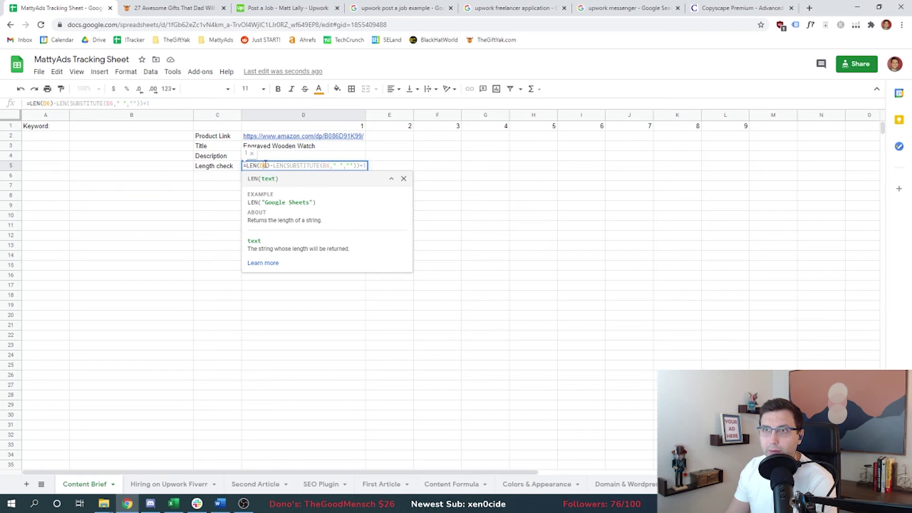
key(shift+Return)
Enter the sample text 'My name is Ma' to test the word count
text(My name )
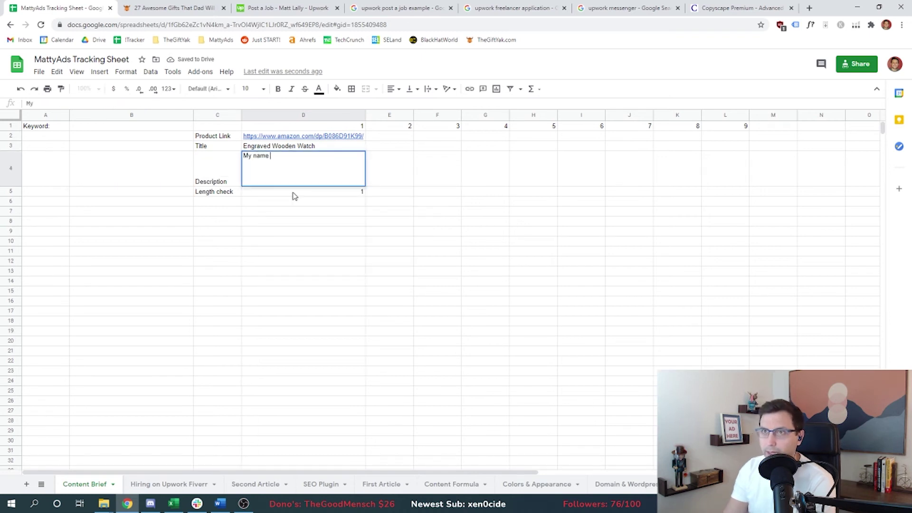
text(is Matt)
key(Return)
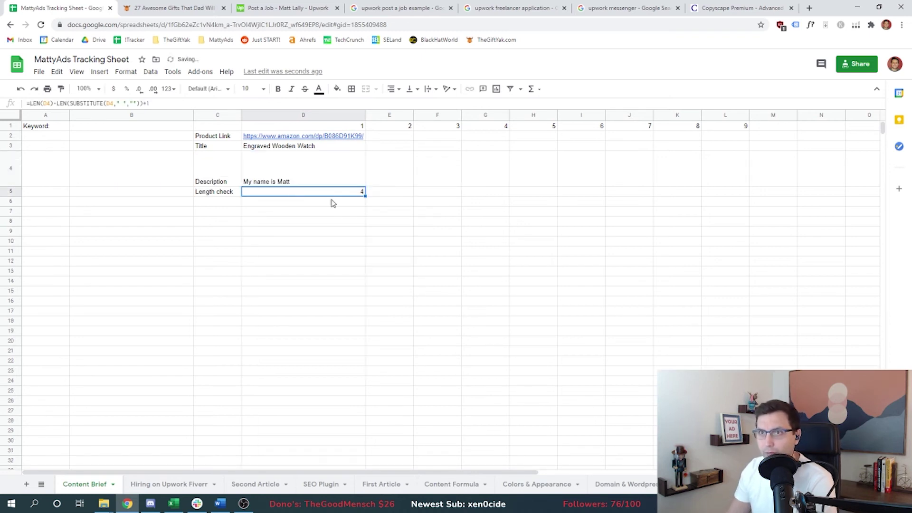
click(219, 203)
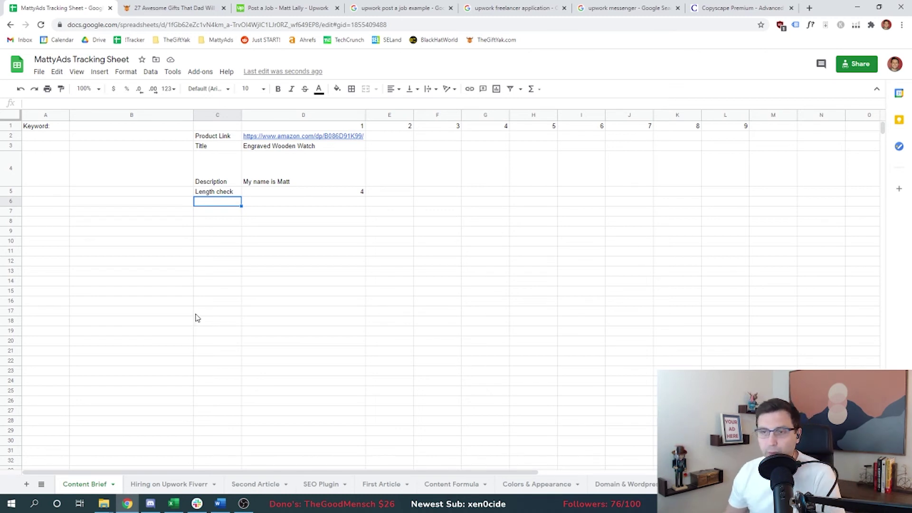
Widen column C and clear the stray values below the word count
double_click(240, 116)
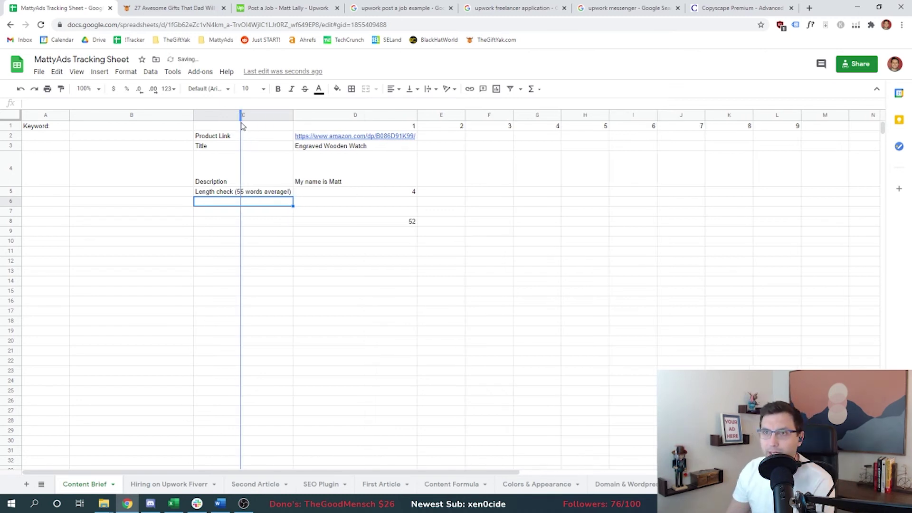
click(288, 194)
drag(405, 212, 405, 227)
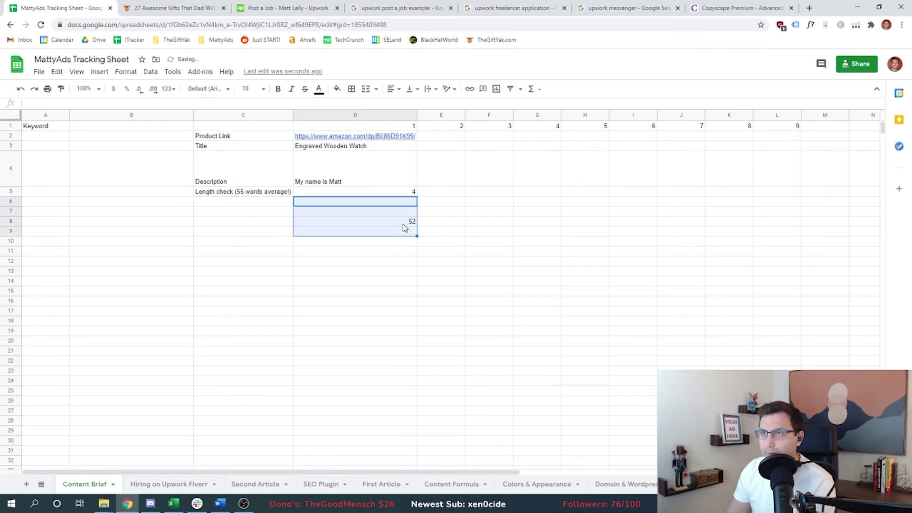
key(Delete)
Create a greater-than conditional formatting rule on word-count cell D5
click(356, 191)
click(126, 72)
click(164, 296)
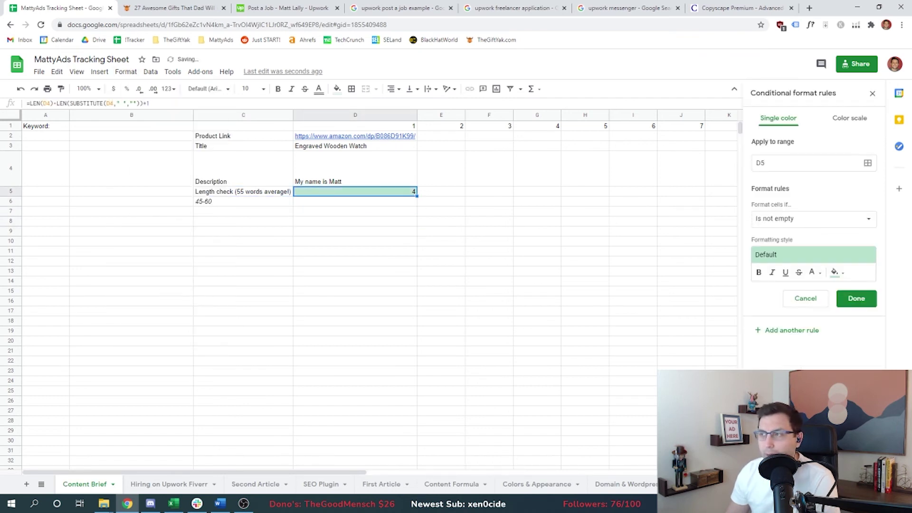
click(795, 223)
click(783, 375)
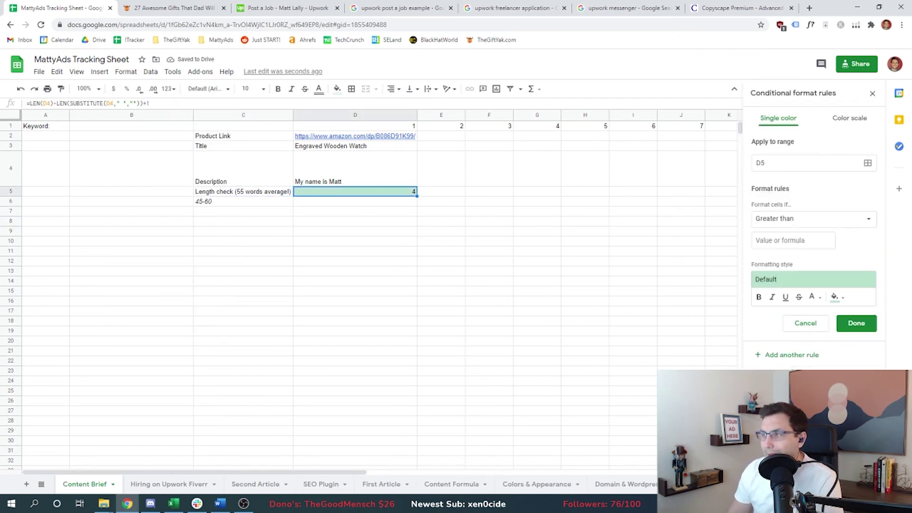
click(787, 239)
text(45)
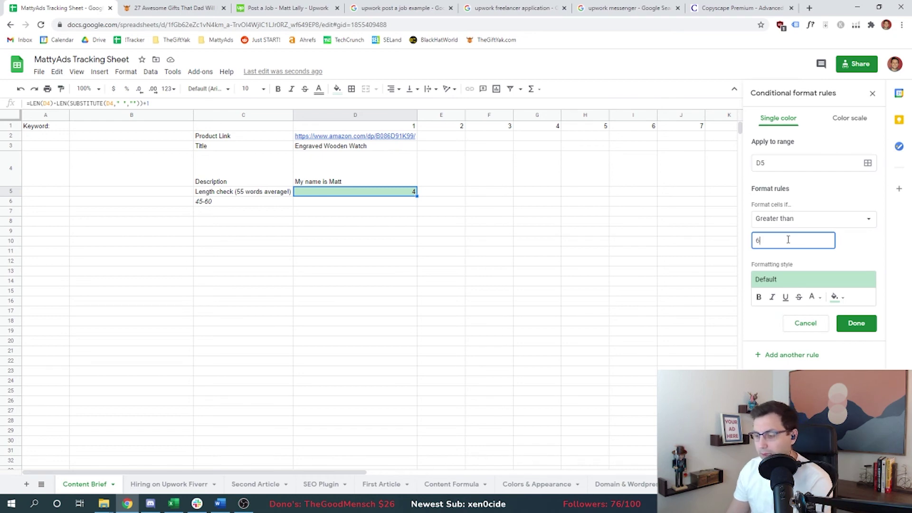
key(Return)
Add a second rule highlighting word counts less than 45 with a pink fill
click(807, 123)
click(812, 219)
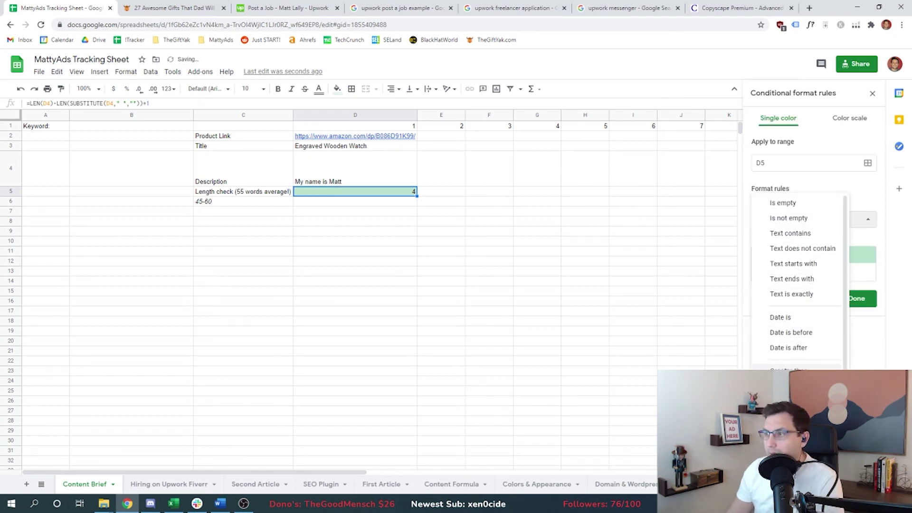
scroll(798, 352, down, 3)
click(793, 354)
text(45)
click(832, 297)
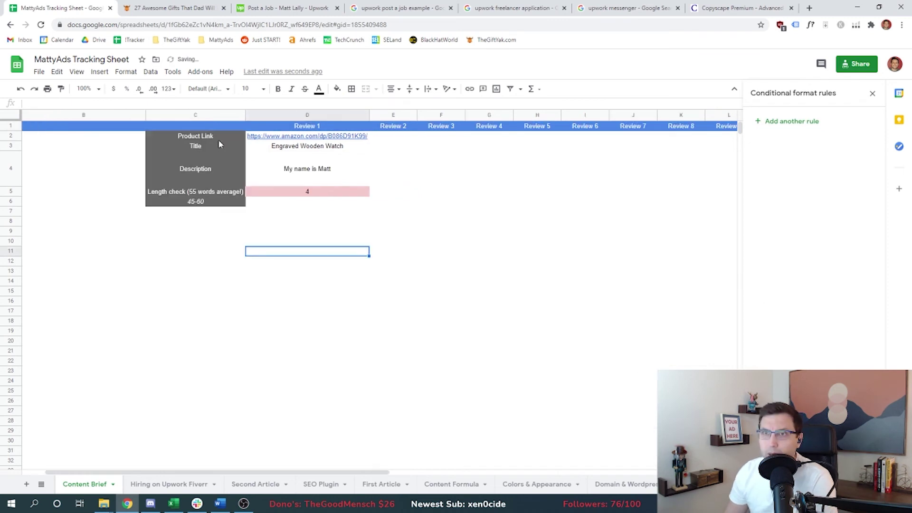
click(207, 147)
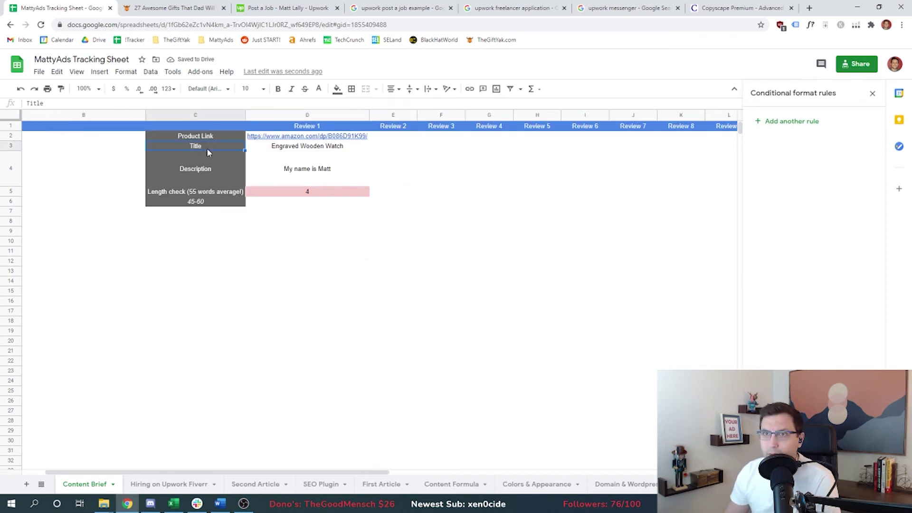
key(Right)
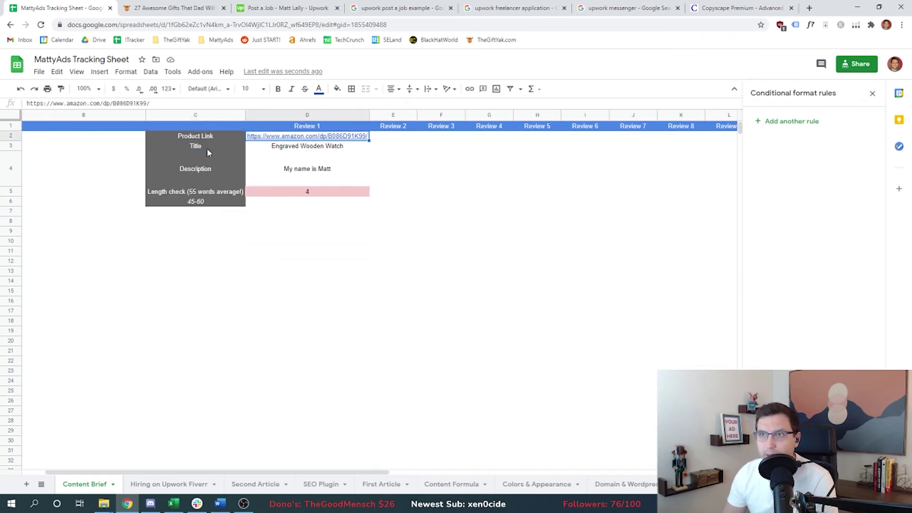
Put an Article heading above Keyword: in column A under the blue heading
key(Down)
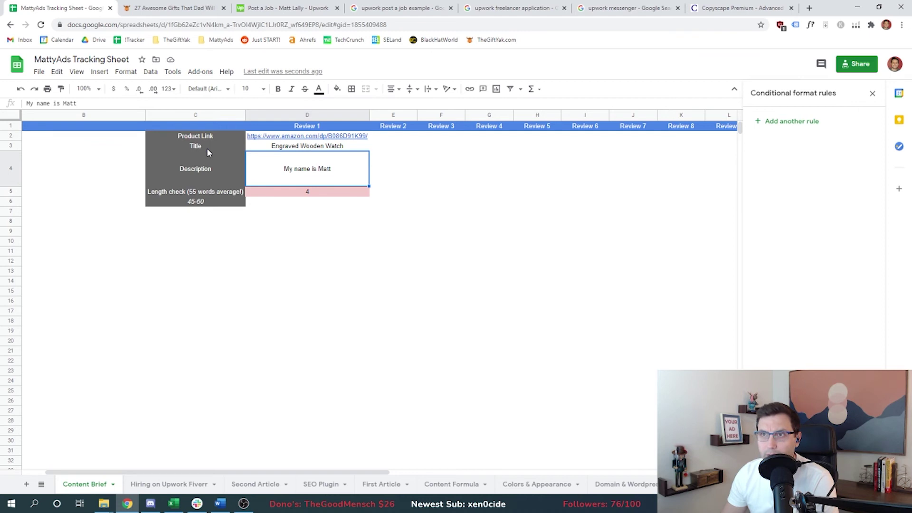
key(Down)
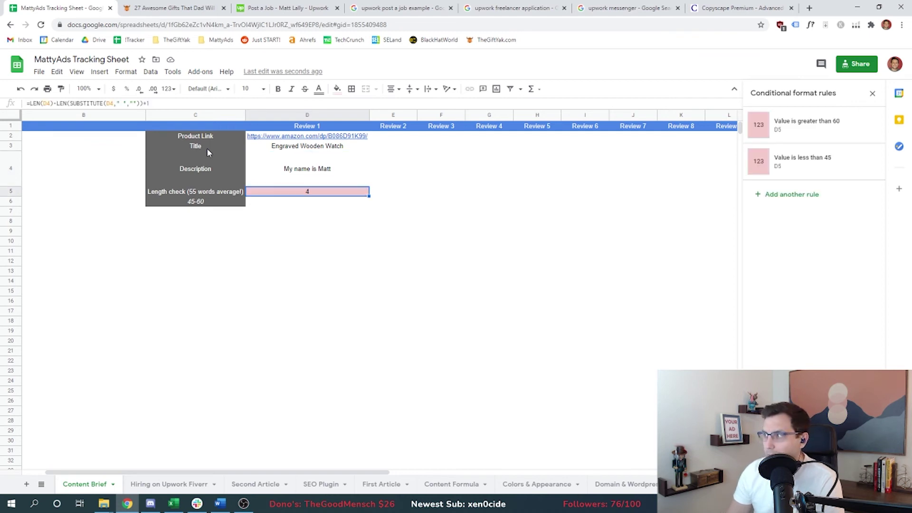
key(Down)
key(Up)
key(Up)
key(Left)
key(Left)
key(Left)
key(Right)
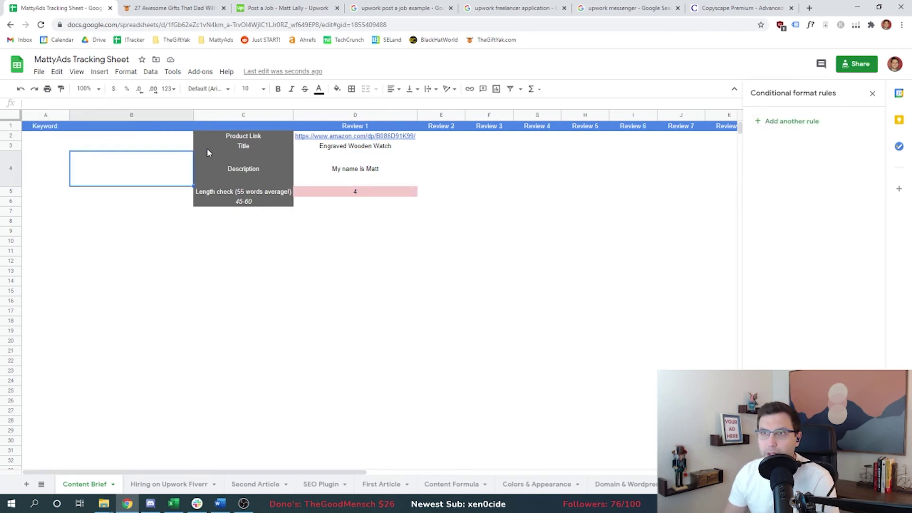
key(Left)
click(119, 145)
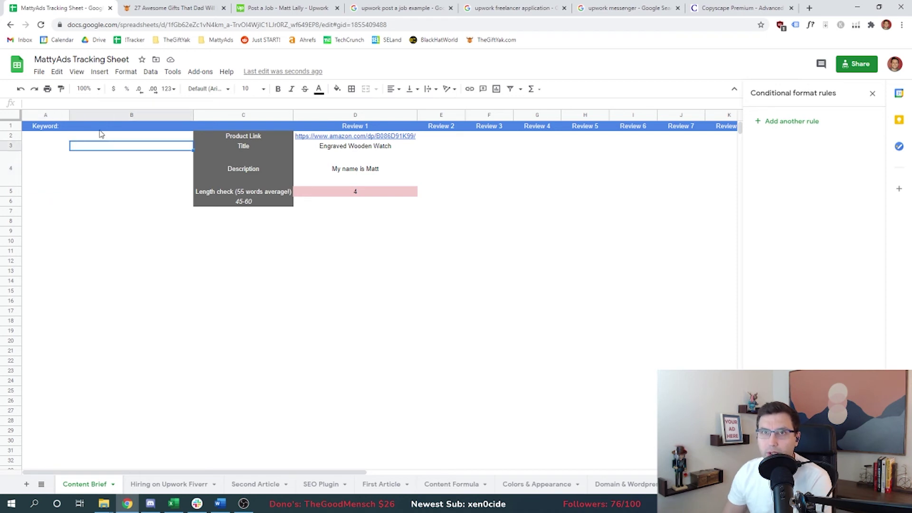
click(90, 127)
key(ctrl+z)
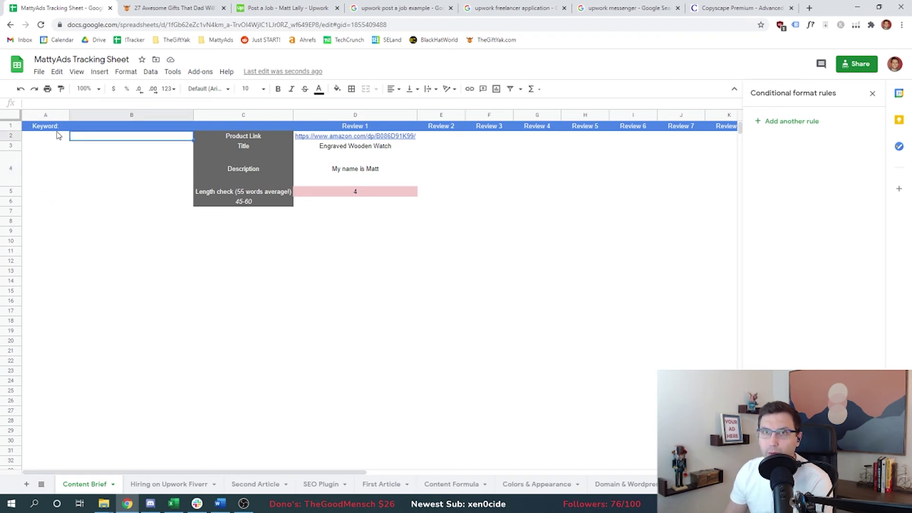
key(Down)
Fill the blue label styling down column A for the Title and Description labels
text(T)
key(Escape)
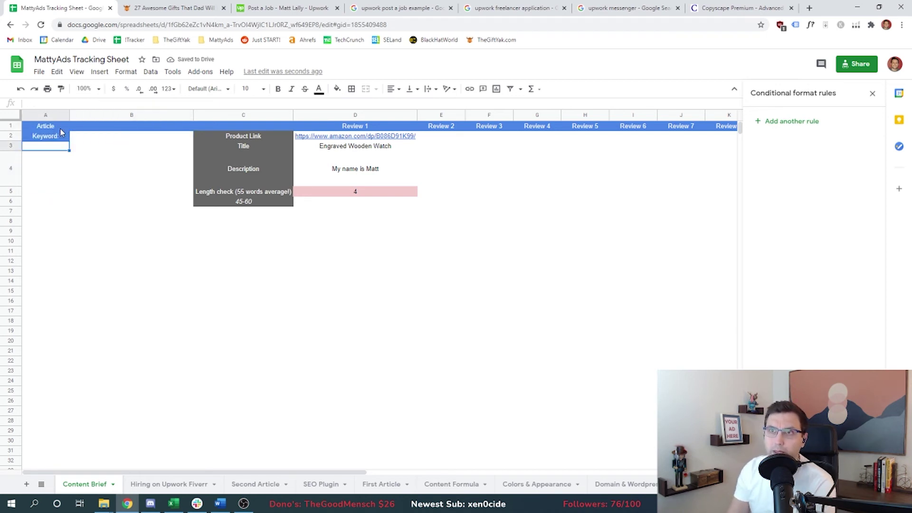
key(Up)
key(shift+Down)
key(shift+Down)
key(ctrl+d)
key(ctrl+z)
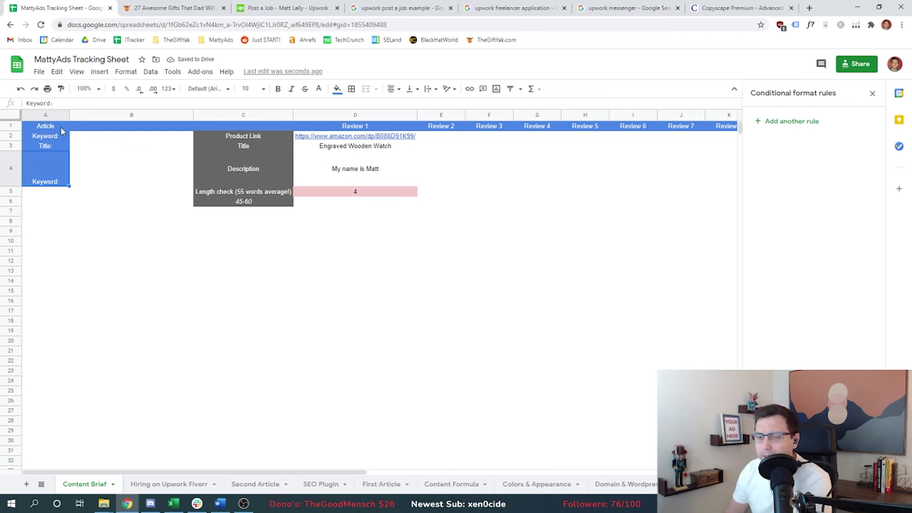
Paste the 'Length check (55 words average!)' and '45-60' labels into A5:A6
drag(76, 146, 119, 171)
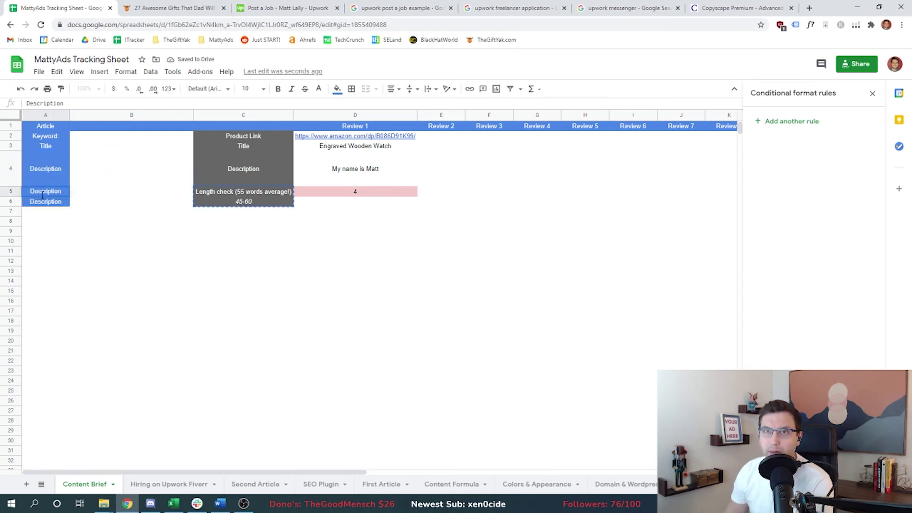
key(Escape)
text(Length check (55 words average!) 45-60)
key(Down)
key(Down)
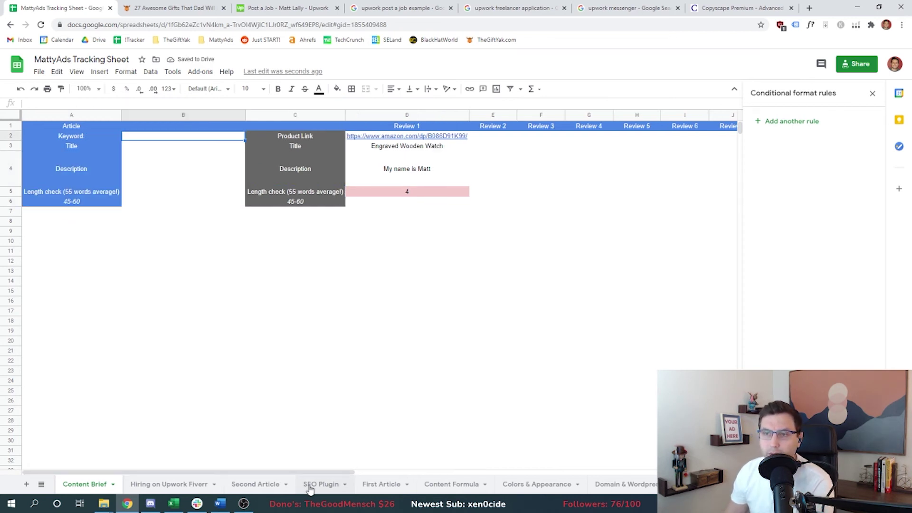
Paste the Star Wars Valentine's keyword into B2 and center column B
click(387, 484)
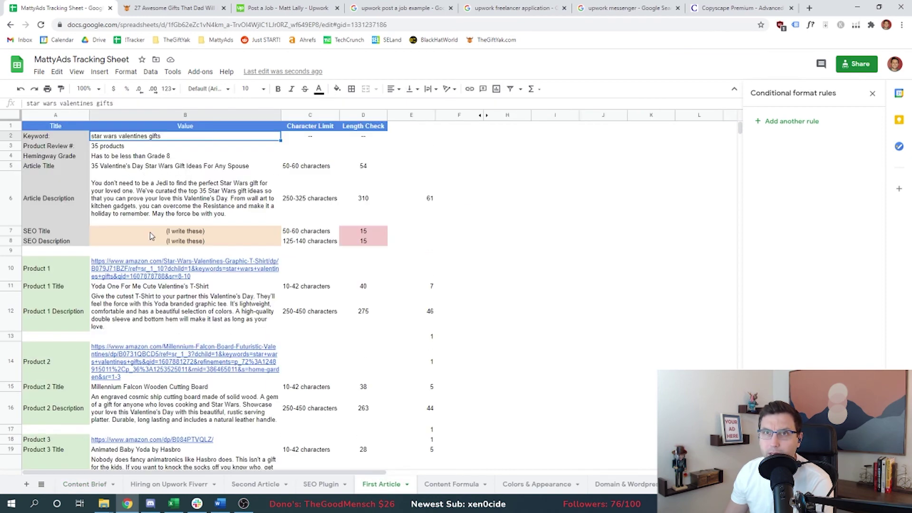
click(85, 484)
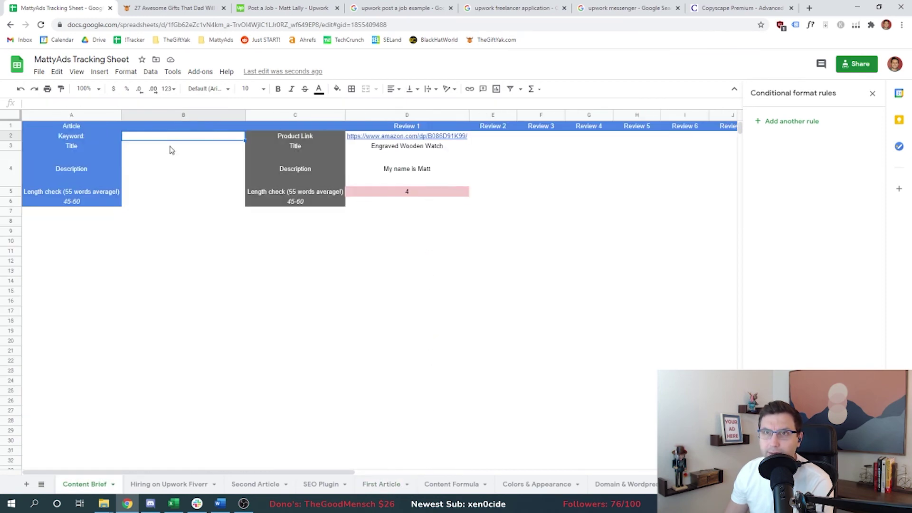
click(143, 138)
text(star wars valentines gifts)
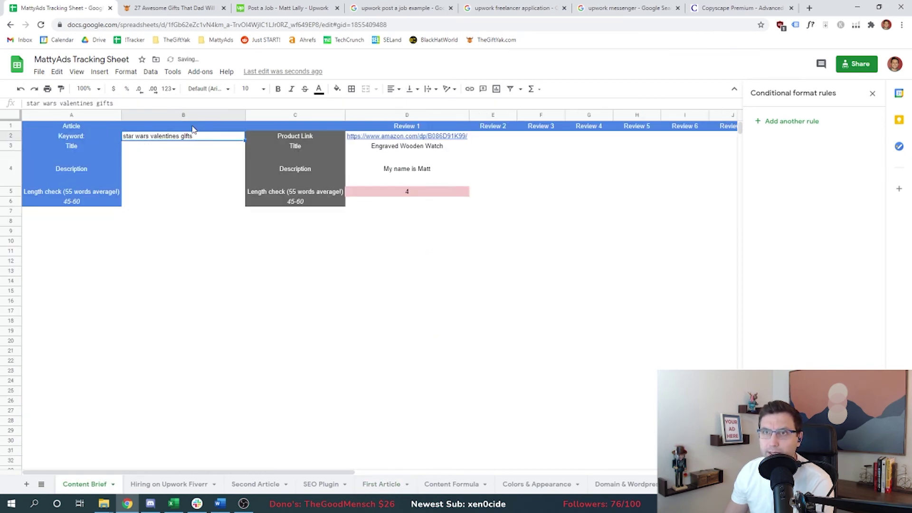
click(192, 115)
key(ctrl+shift+e)
click(188, 146)
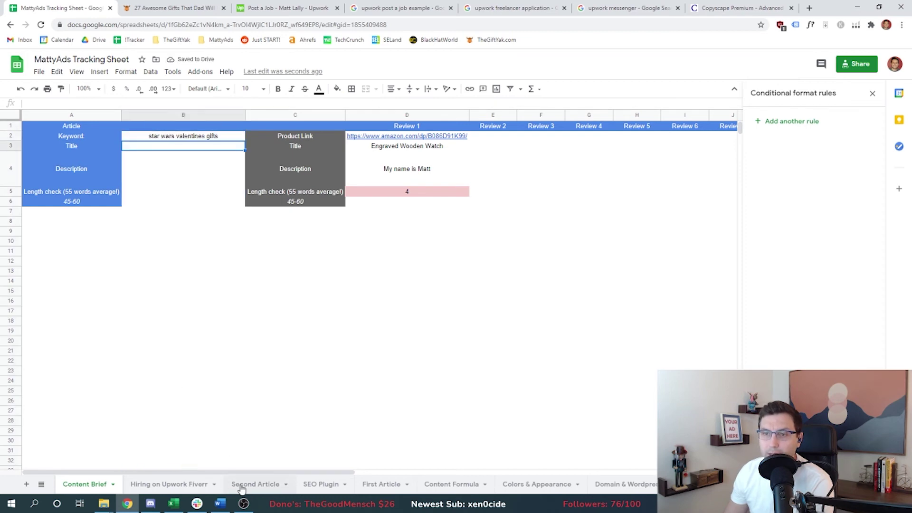
Copy the First Article's title and description into the Title and Description cells
click(230, 485)
click(395, 489)
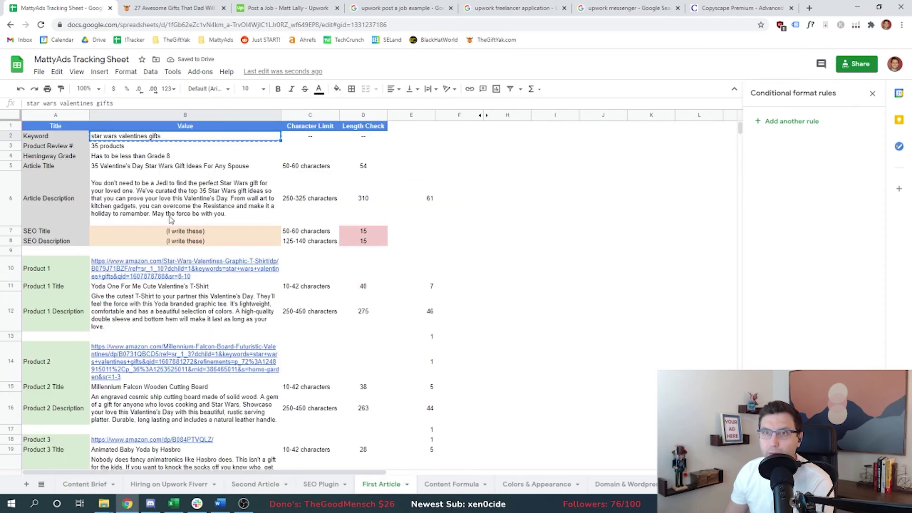
click(134, 169)
key(ctrl+c)
key(ctrl+shift+Page_Up)
key(ctrl+shift+Page_Up)
key(ctrl+shift+Page_Up)
key(ctrl+shift+Page_Up)
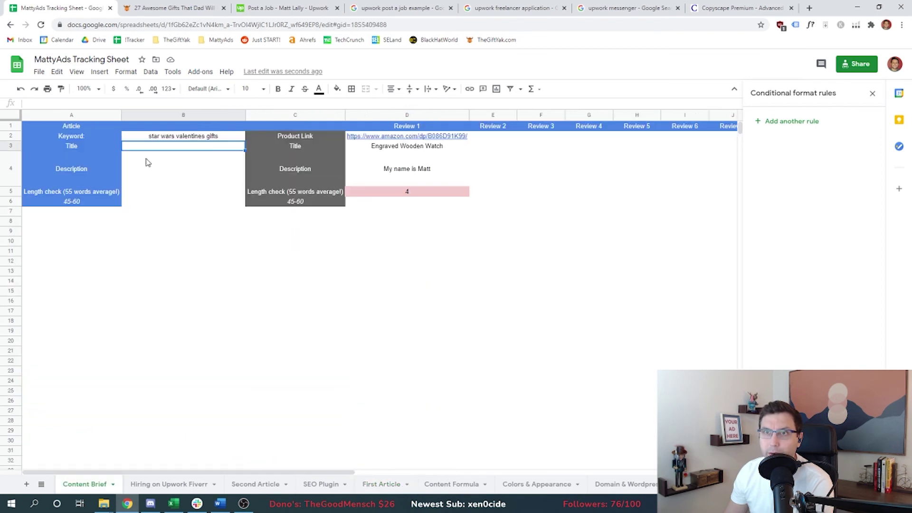
key(ctrl+v)
click(153, 151)
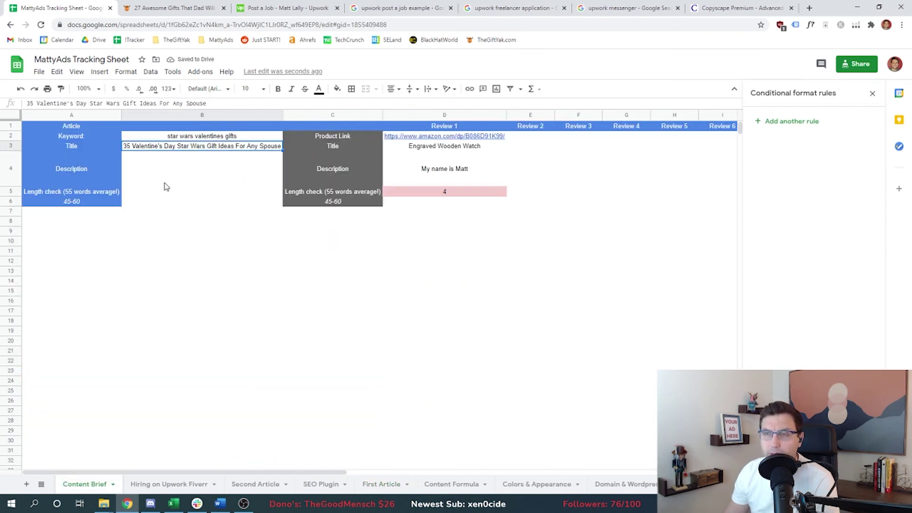
click(178, 192)
click(186, 173)
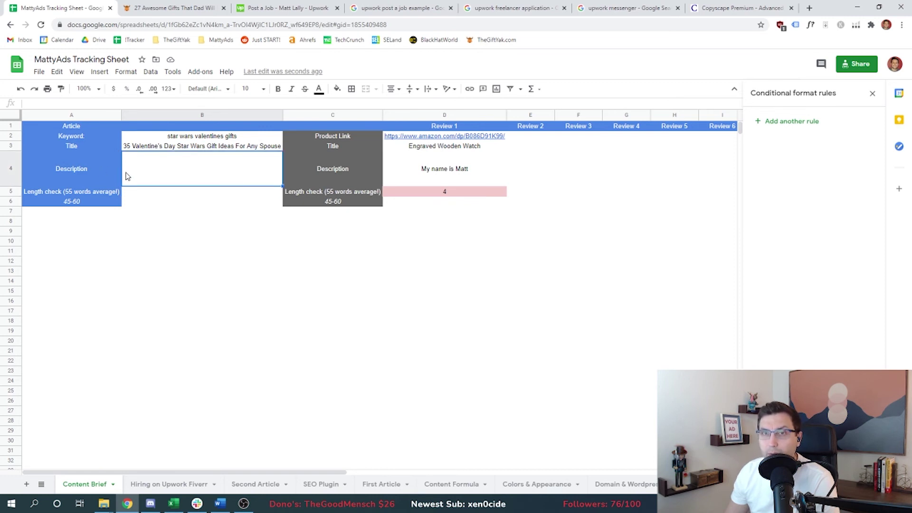
click(157, 194)
Set Wrap text wrapping on columns B through D so the full Star Wars description shows
key(ctrl+space)
key(shift+Right)
key(shift+Right)
click(131, 72)
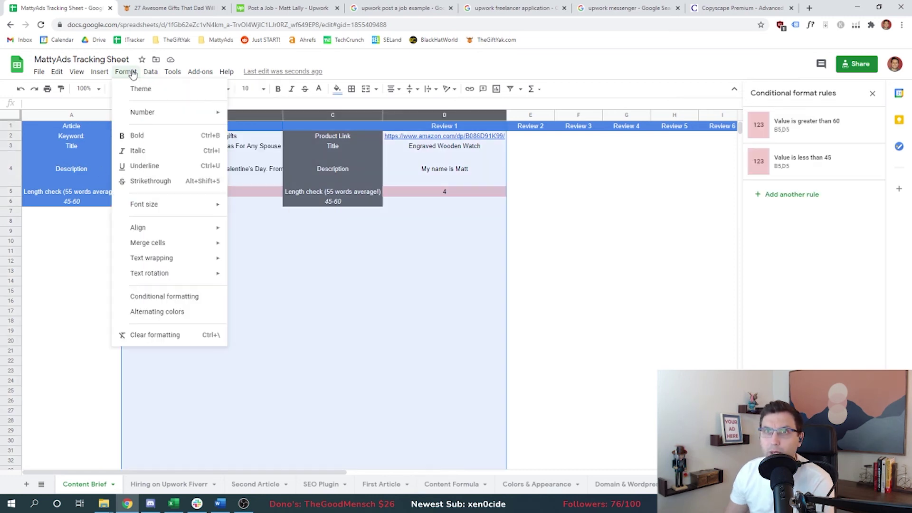
mouse_move(166, 277)
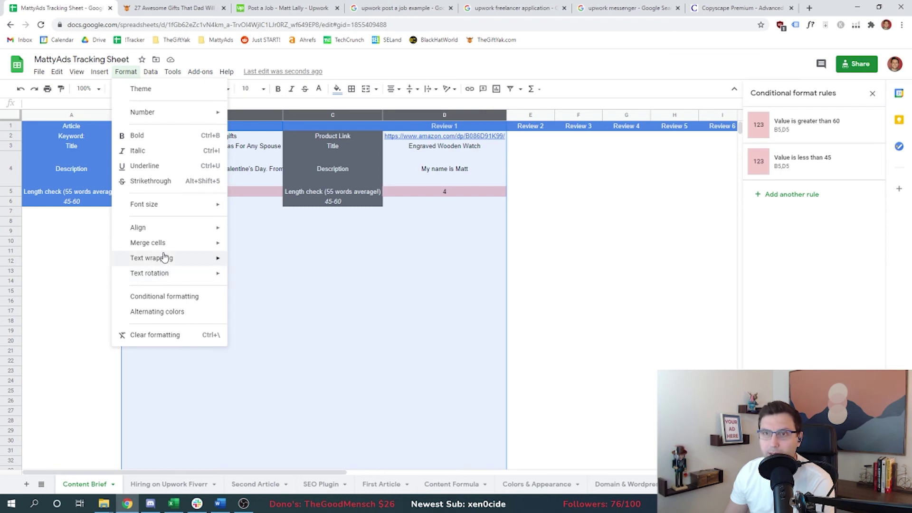
mouse_move(163, 258)
click(250, 276)
click(213, 256)
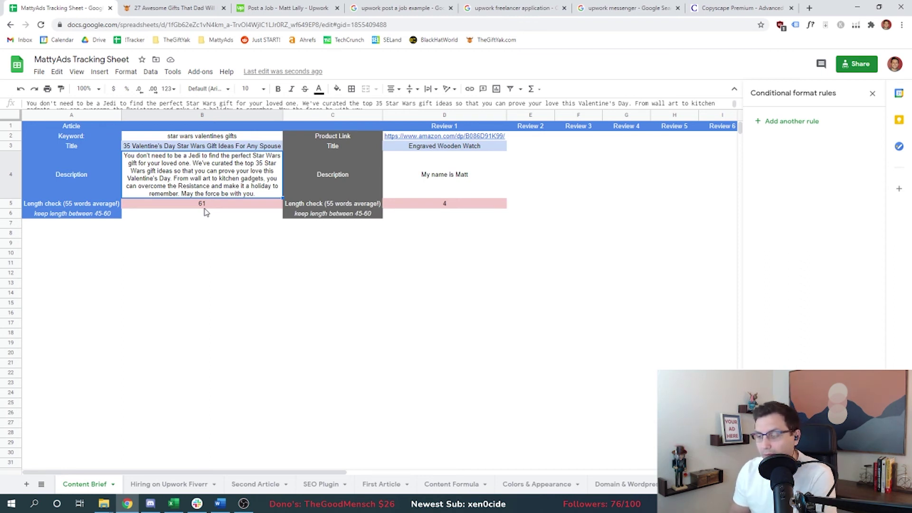
click(461, 170)
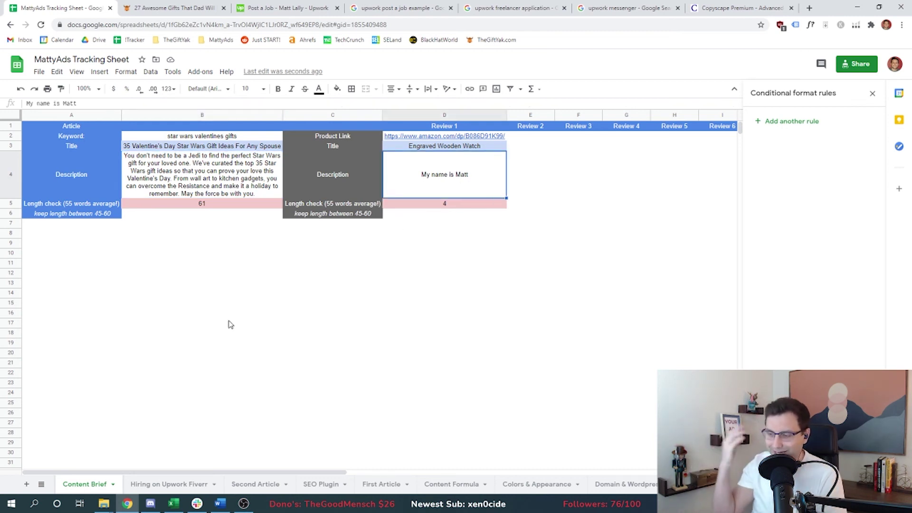
Add a styled 'Other Keywords to Consider' heading in A10
click(204, 275)
click(68, 255)
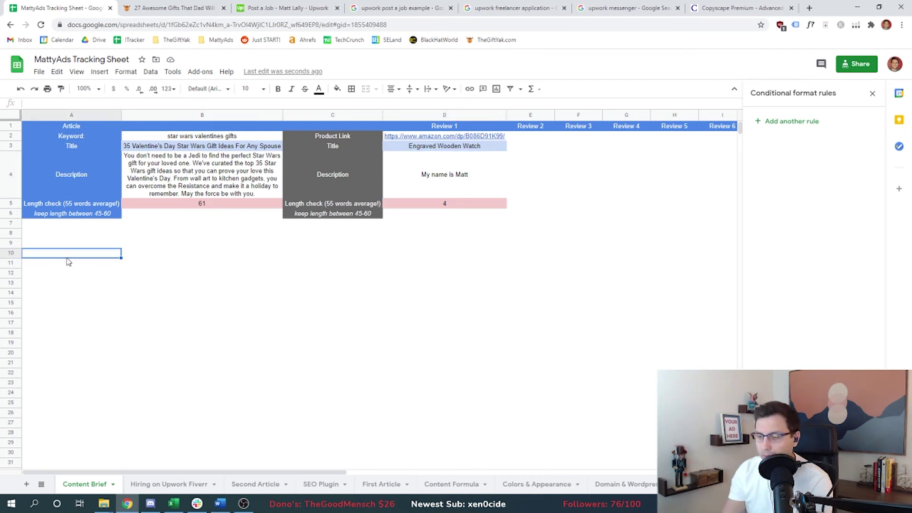
key(Up)
key(Up)
key(Up)
key(Up)
key(ctrl+c)
key(Down)
key(Down)
key(Down)
key(Down)
key(ctrl+v)
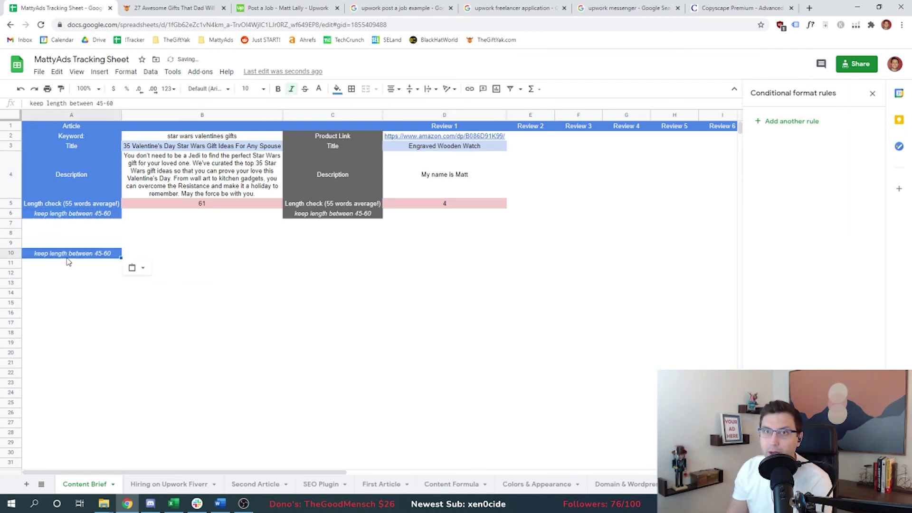
text(Other Keywords to)
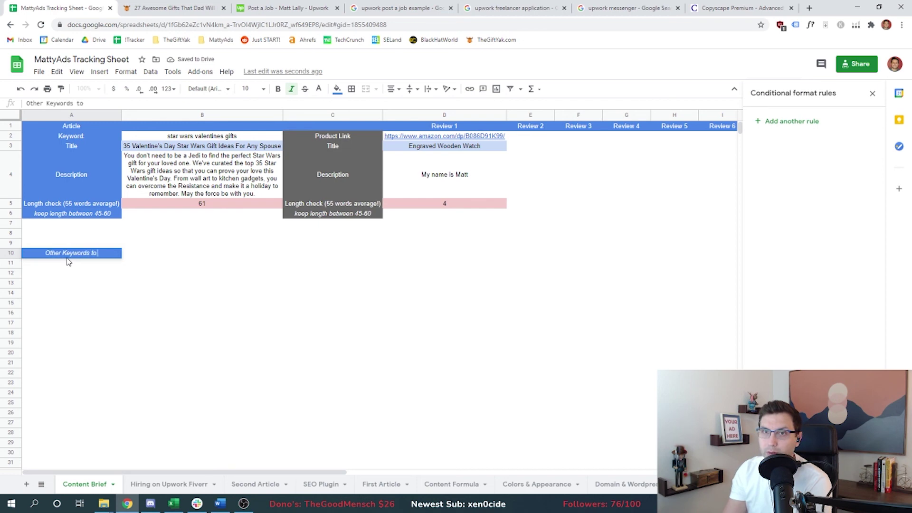
text( Consider)
key(Tab)
List the keywords star wars, spouse, husband, wife, gifts, presents, valentine's day, love, hearts
text(star wars)
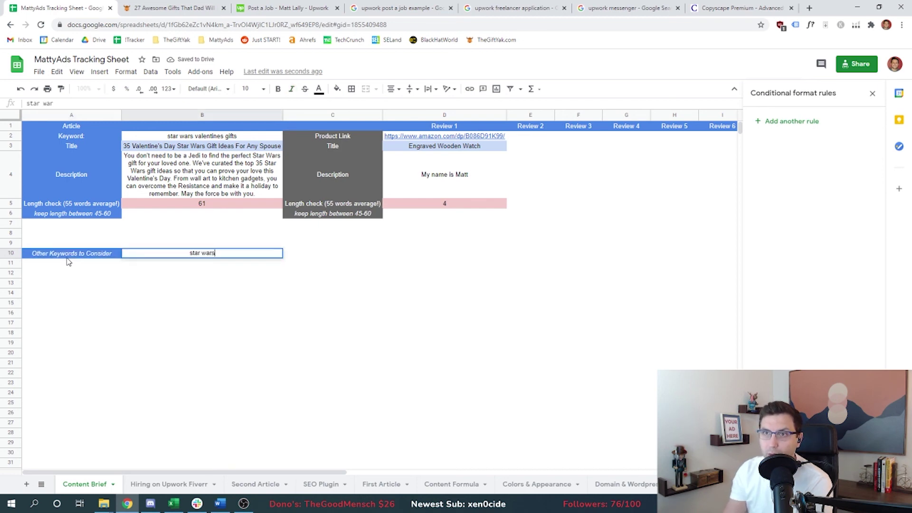
key(Return)
text(spouse)
key(Return)
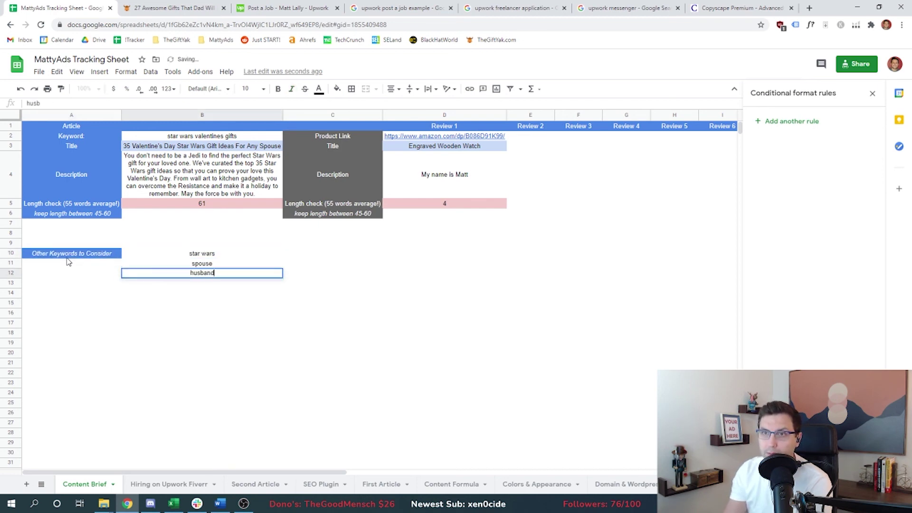
key(Return)
text(wife)
key(Return)
text(gifts)
key(Return)
text(present)
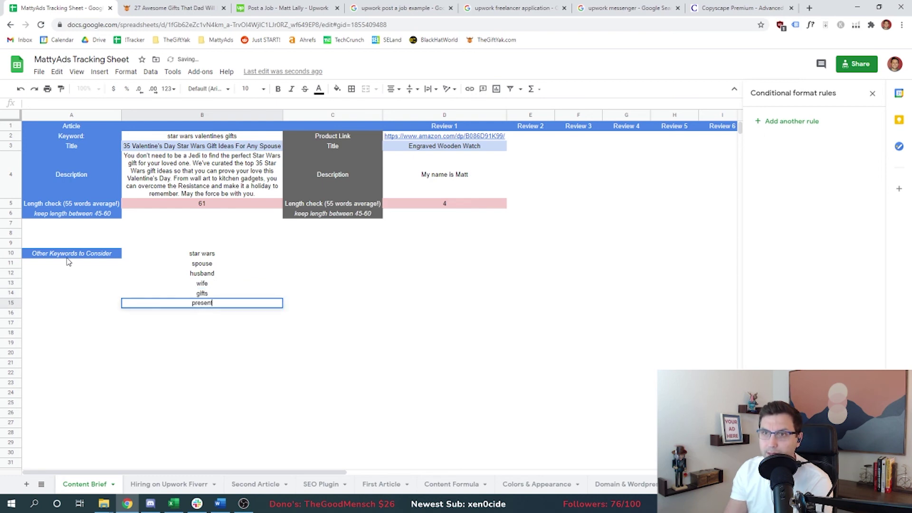
text(s)
key(Return)
text(valentine's day)
key(Return)
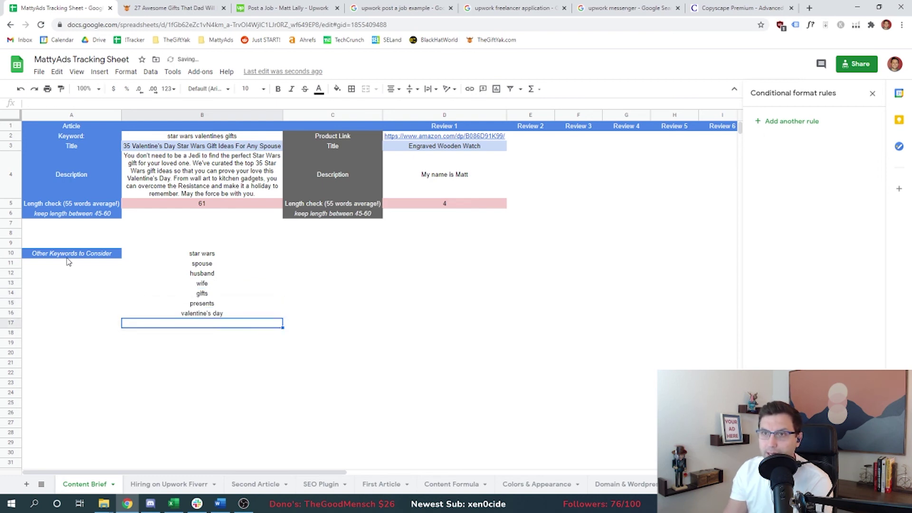
text(love)
key(Return)
text(hearts)
key(Return)
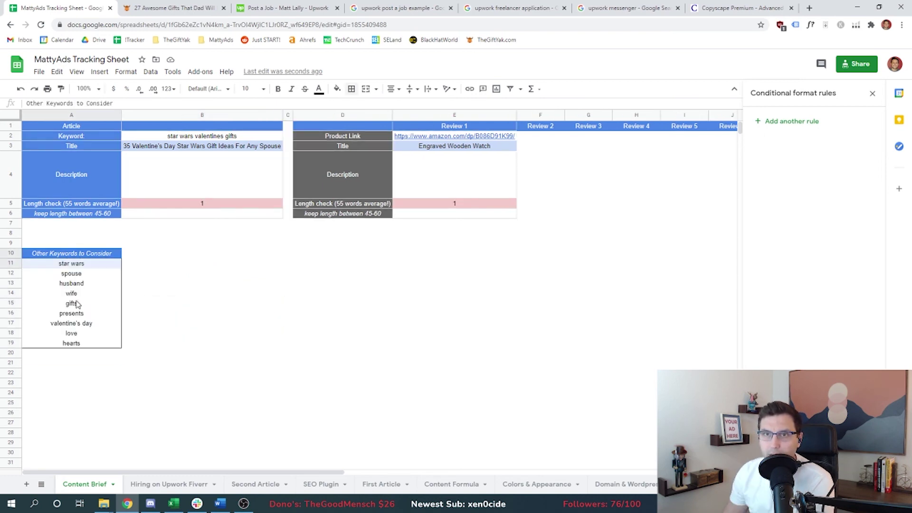
Copy the styled heading block to A22 and retitle it 'Example articles'
mouse_move(72, 253)
mouse_down()
mouse_move(71, 336)
mouse_move(71, 264)
mouse_up()
key(ctrl+c)
click(67, 373)
key(ctrl+v)
text(Exa)
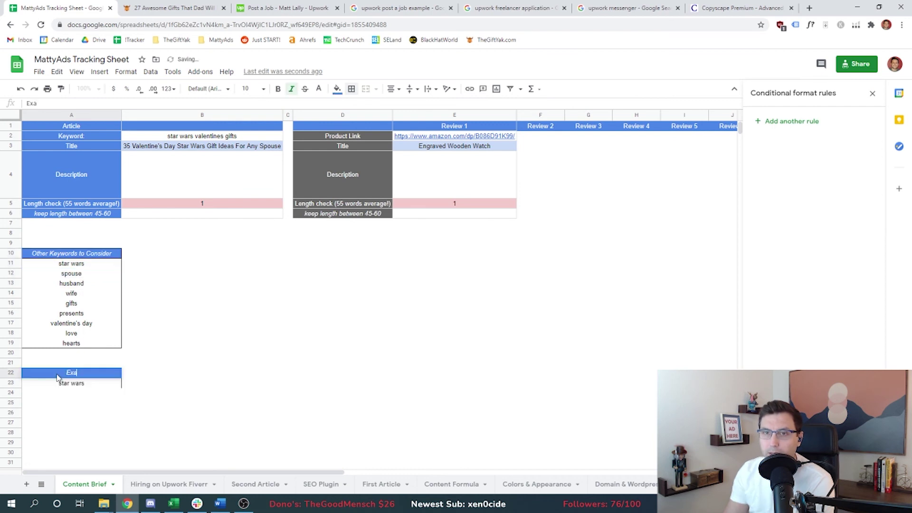
text(mple articles)
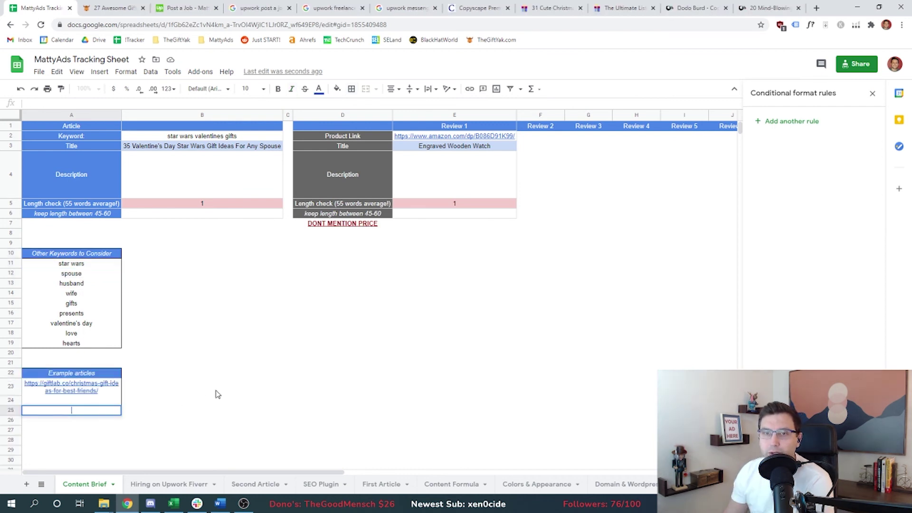
Paste the second example article link and add EXAMPLE PRODUCT REVIEW and EXAMPLE ARTICLE HEADLINES headings
key(ctrl+v)
click(223, 390)
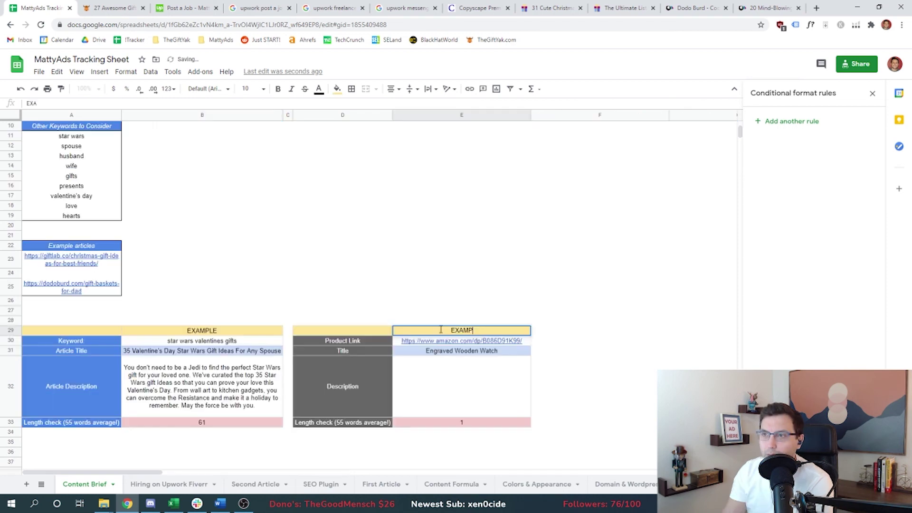
text(PRODUCT REVIEW)
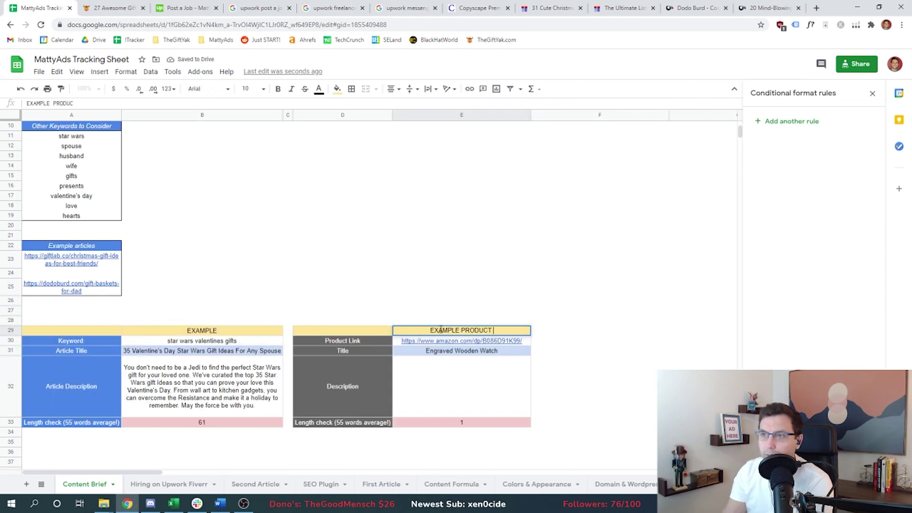
key(shift+Tab)
key(shift+Tab)
key(shift+Tab)
key(Return)
text(ARTICLE HEADLINES)
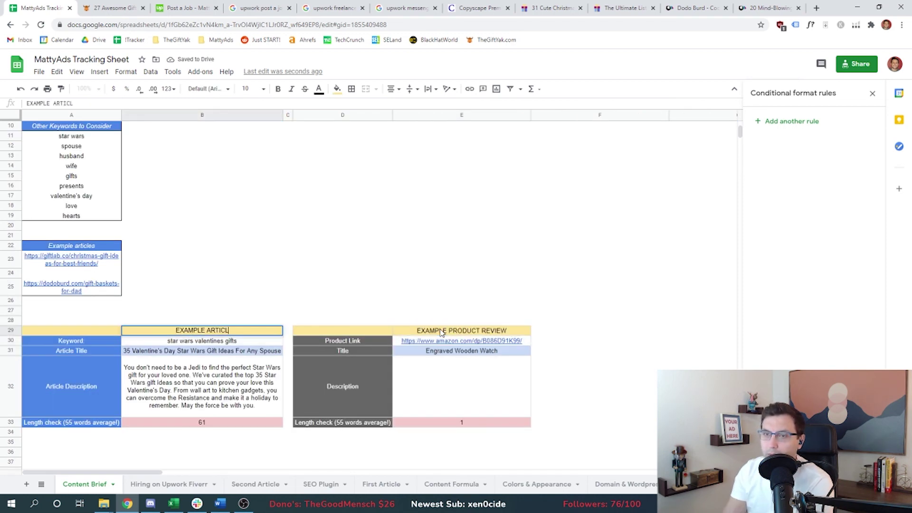
Replace the example product link with a different Amazon product URL
click(430, 354)
key(Up)
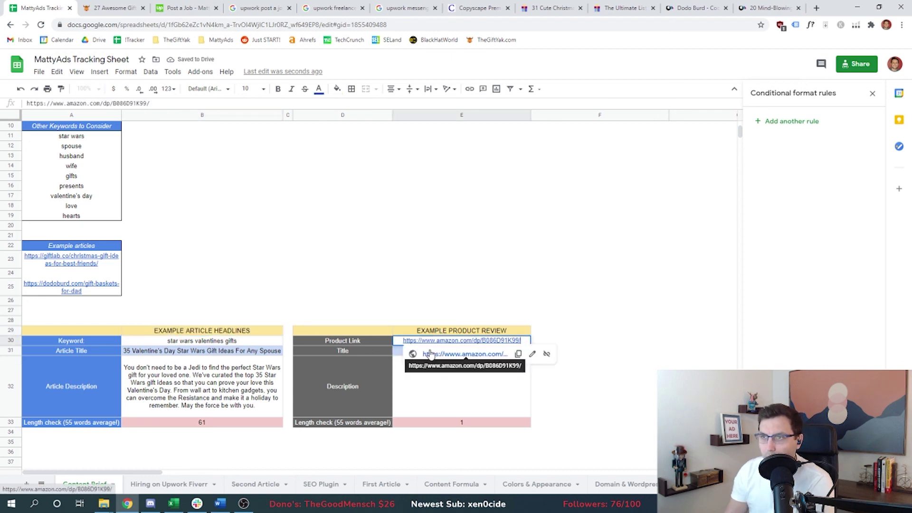
key(ctrl+v)
key(Down)
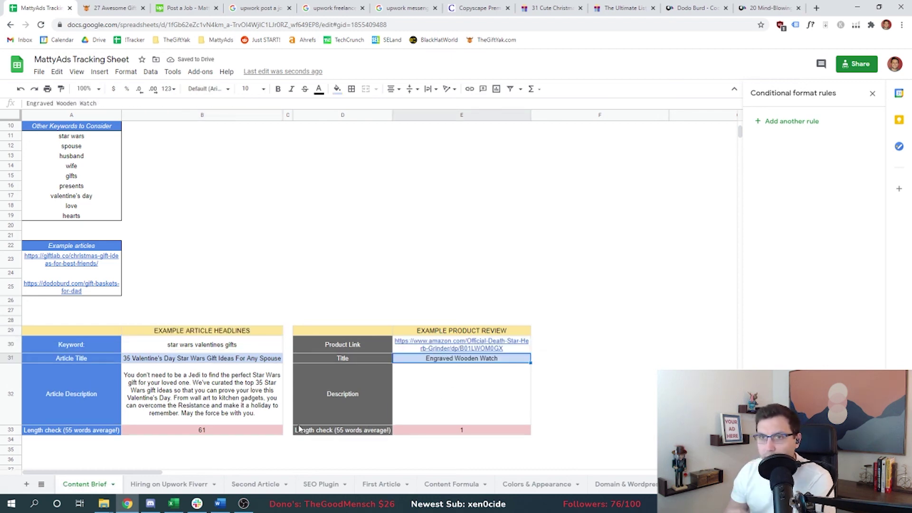
scroll(123, 257, up, 3)
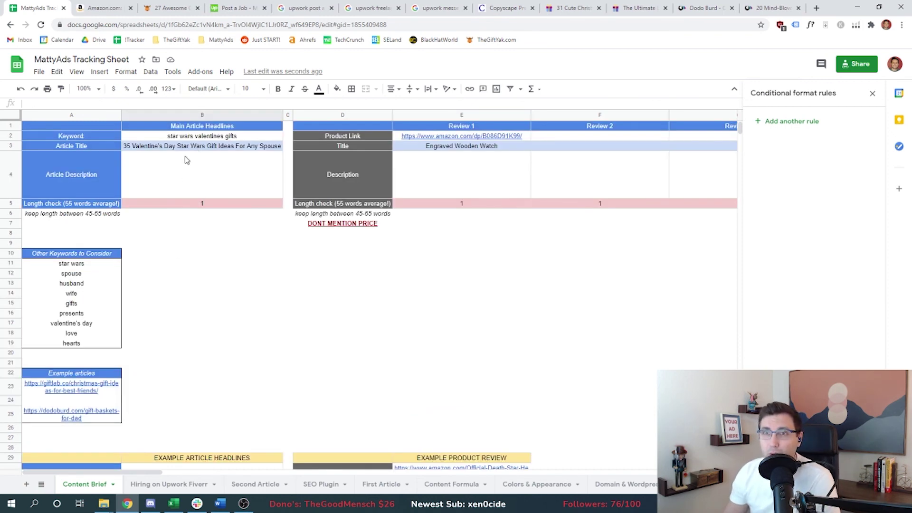
click(179, 176)
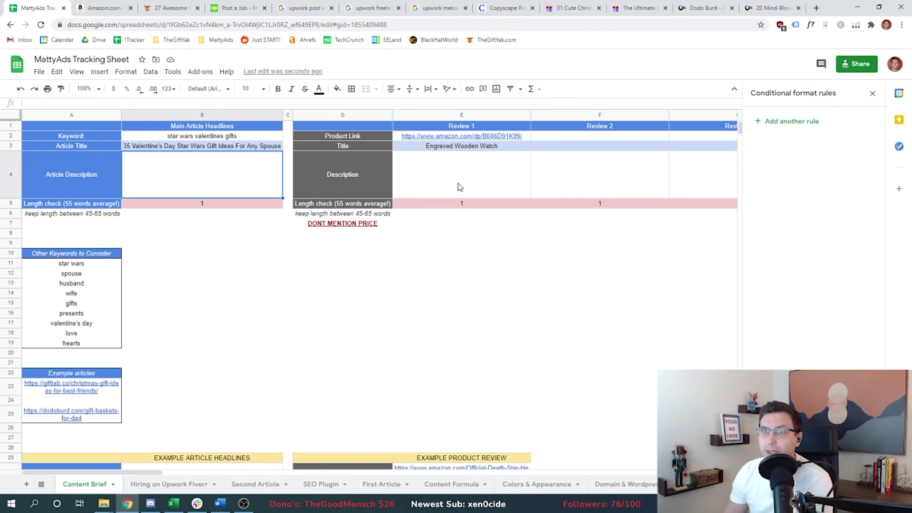
ctrl+click(459, 187)
click(478, 189)
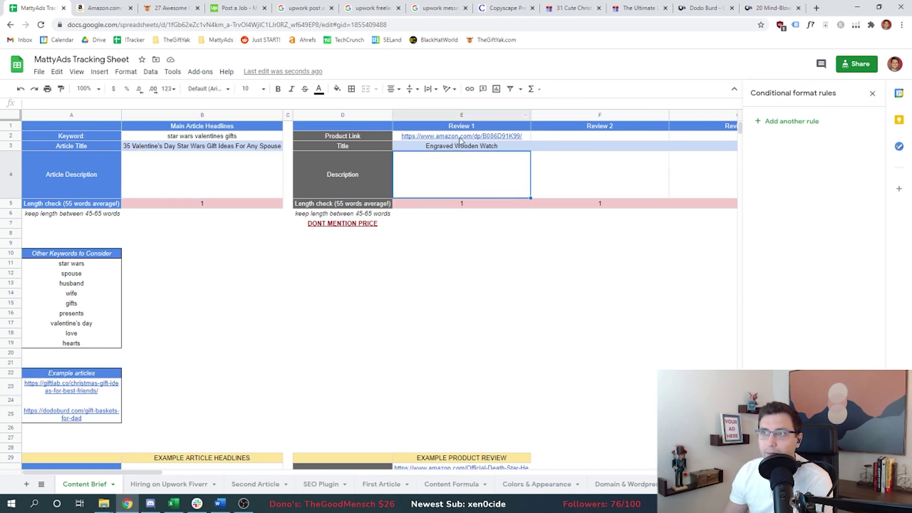
click(428, 254)
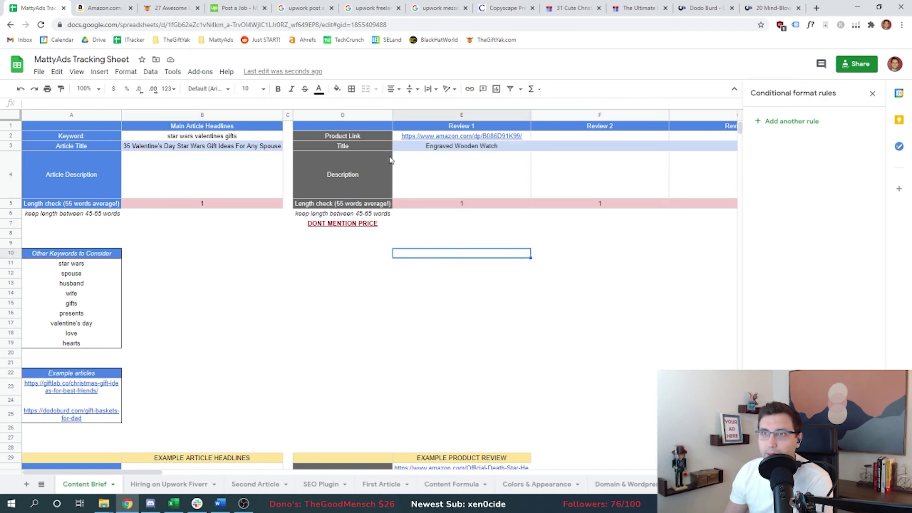
click(402, 149)
click(597, 175)
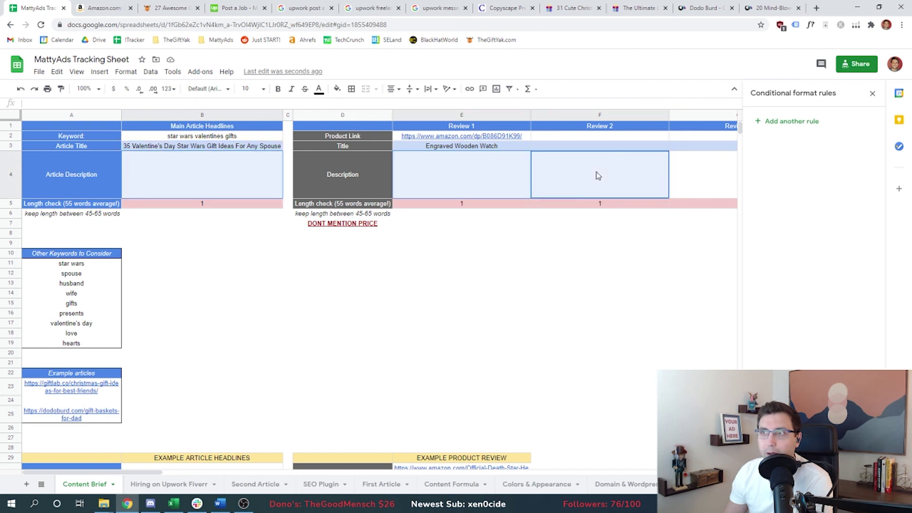
click(420, 276)
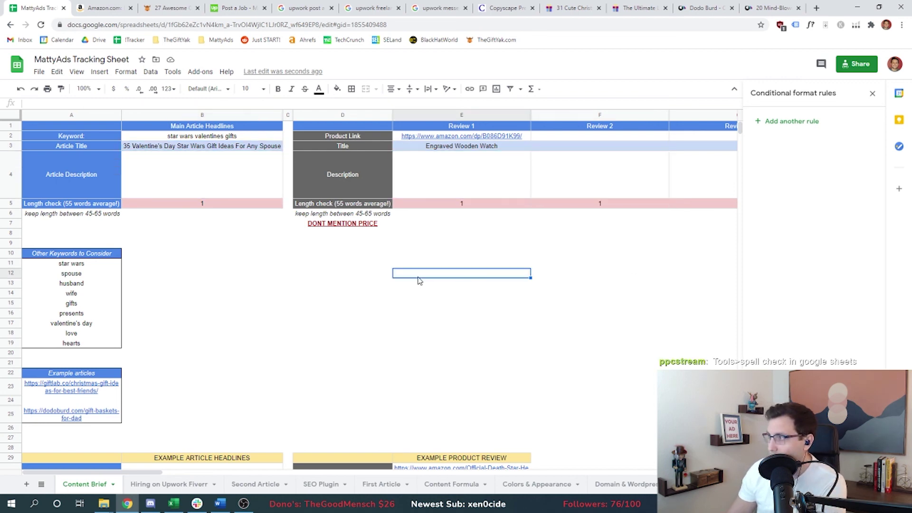